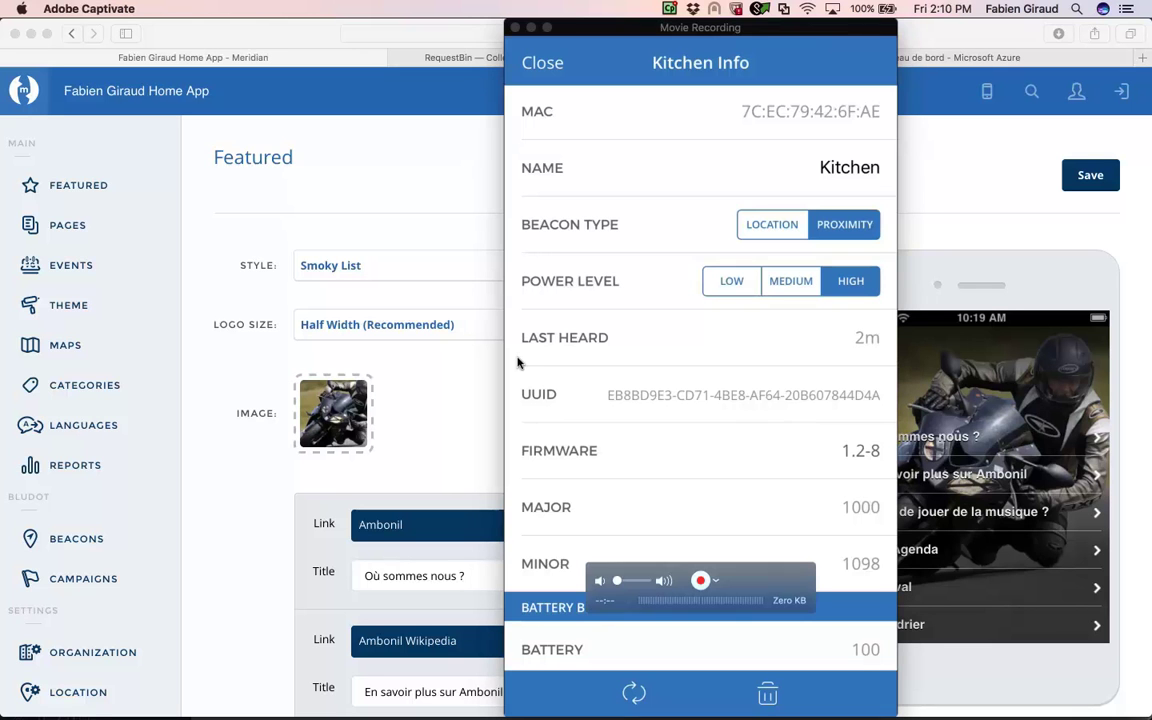
# Check the running TSS-2017-Web VM overview in Azure, then move to the RequestBin page.
pyautogui.click(920, 53)
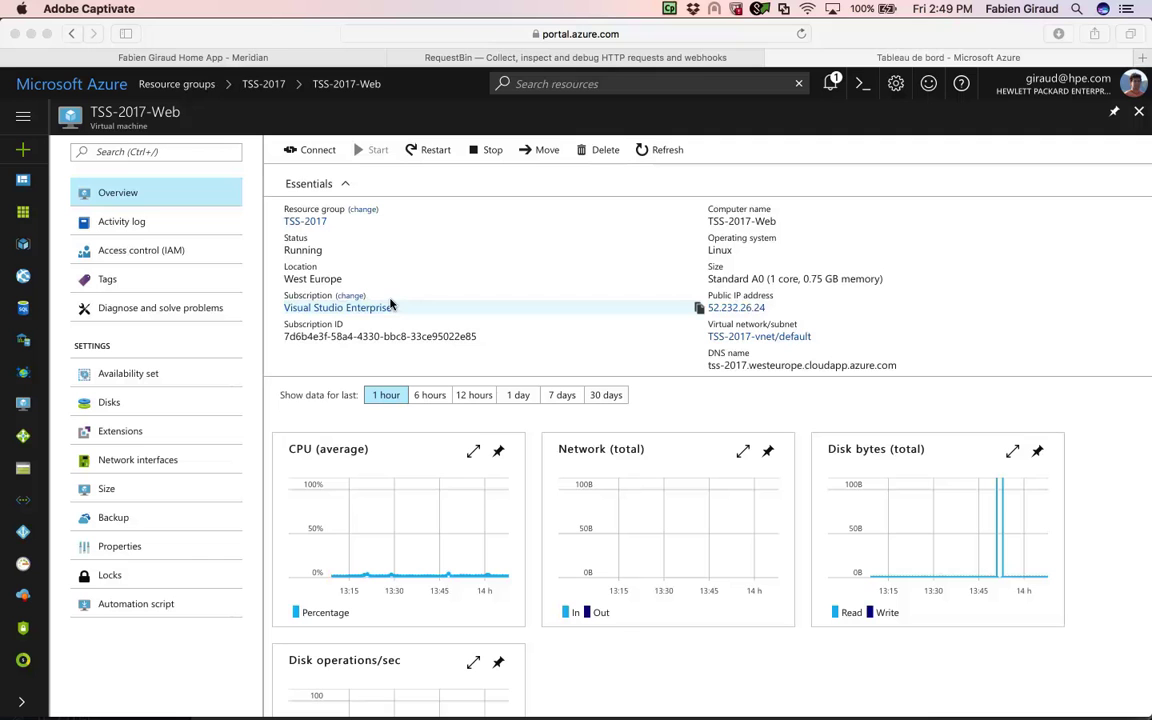
pyautogui.click(527, 58)
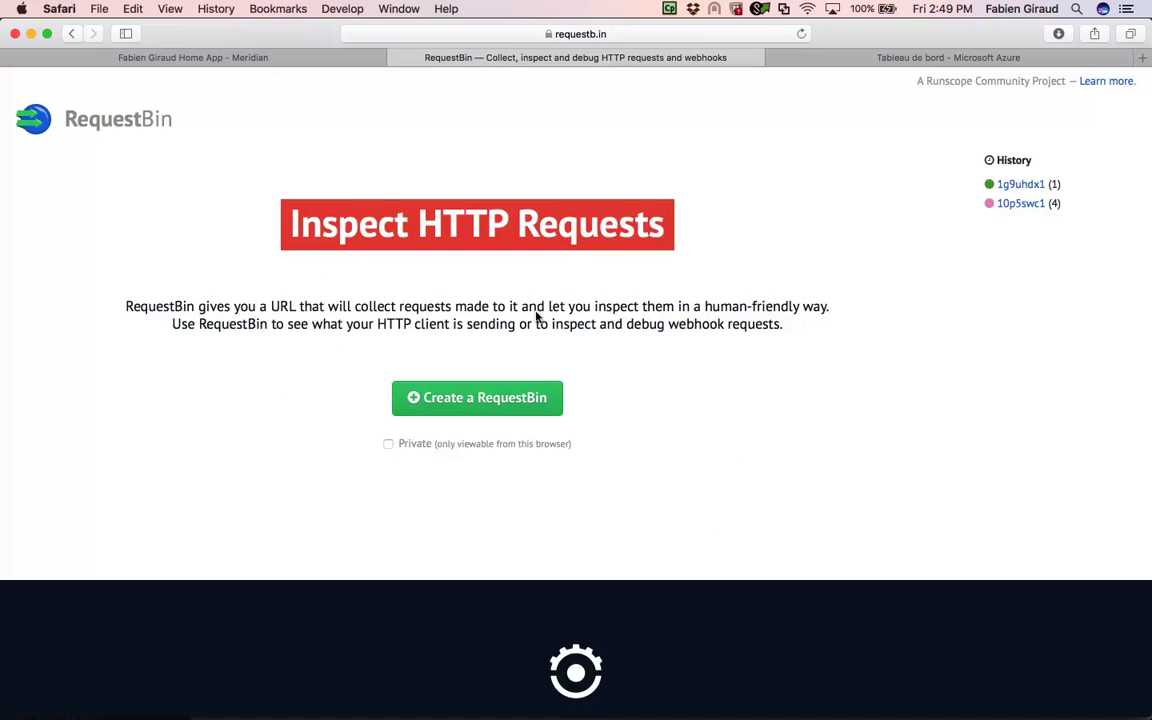
pyautogui.click(500, 397)
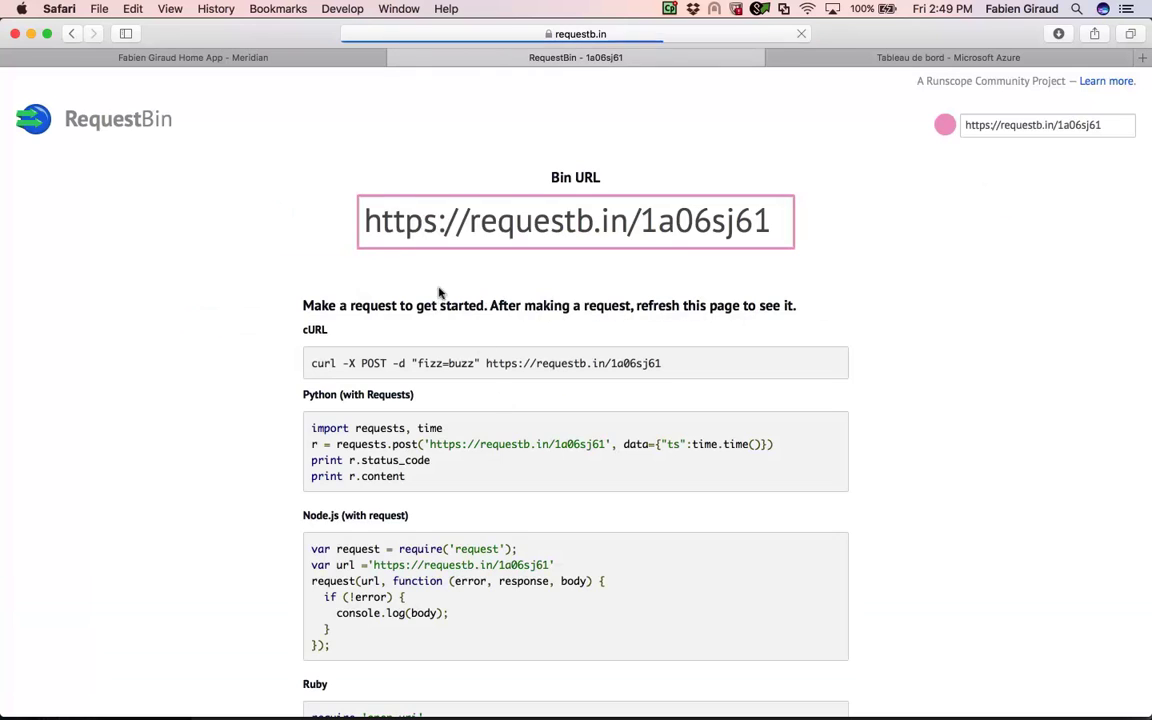
pyautogui.moveTo(363, 220); pyautogui.dragTo(771, 218)
pyautogui.press('super+c')
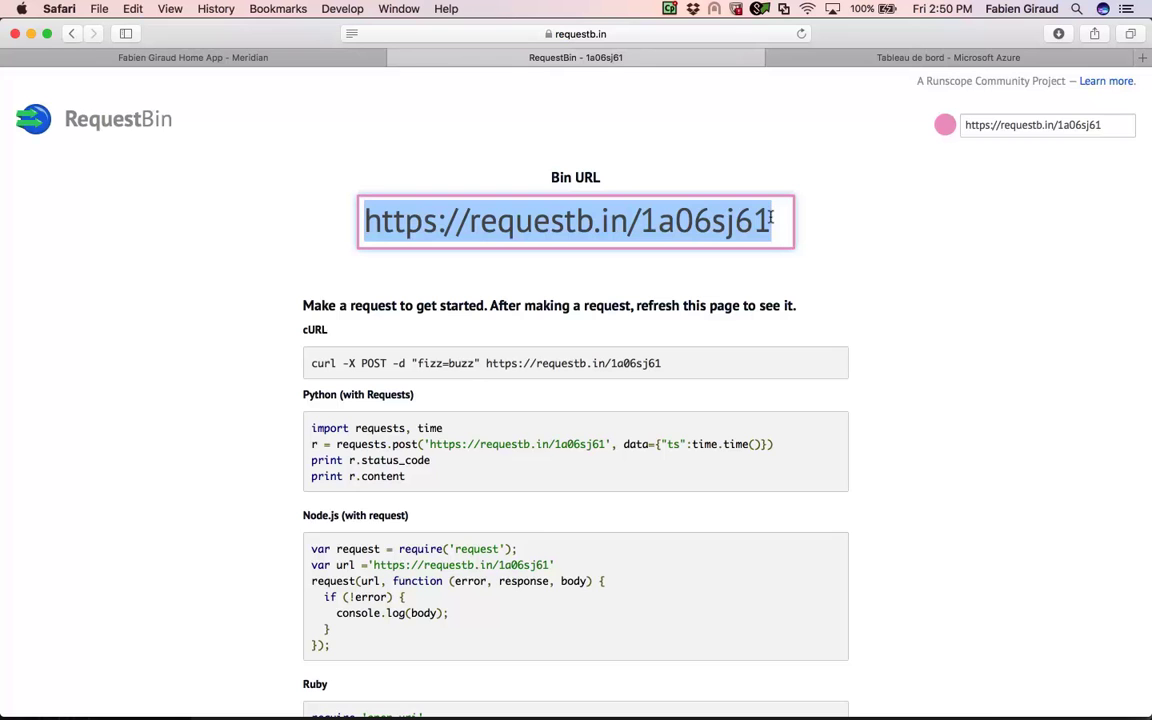
pyautogui.click(248, 57)
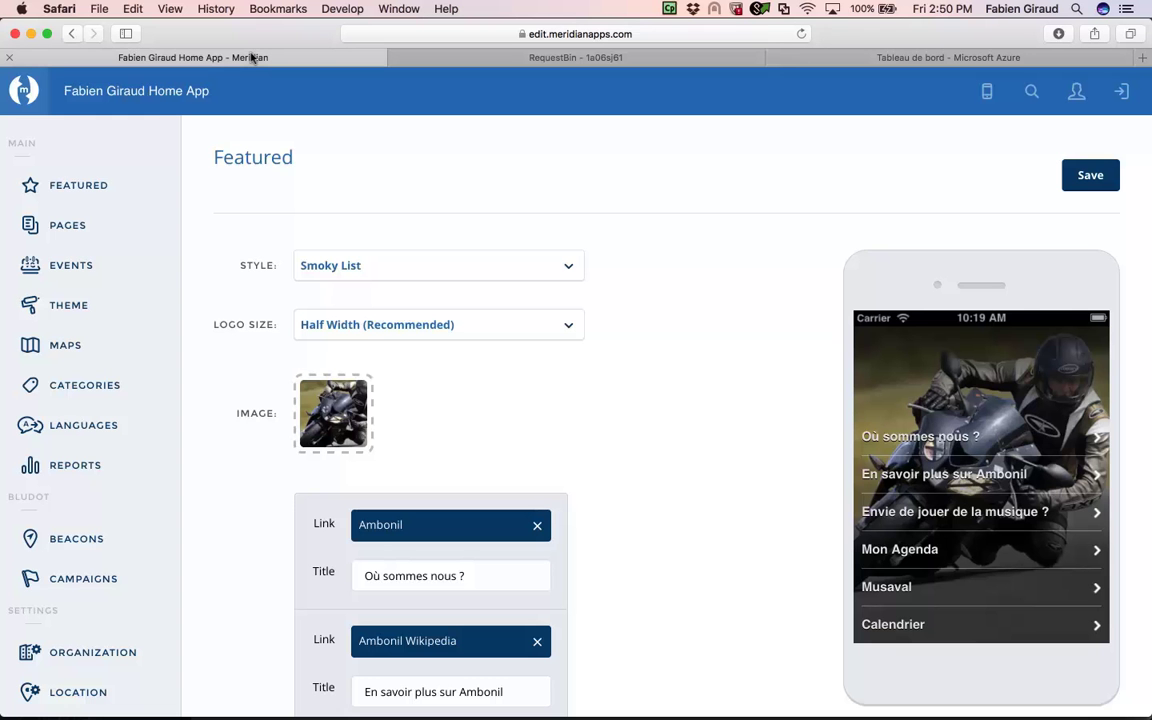
# Add a new campaign titled ABCNetVideo from the Campaigns page.
pyautogui.click(84, 579)
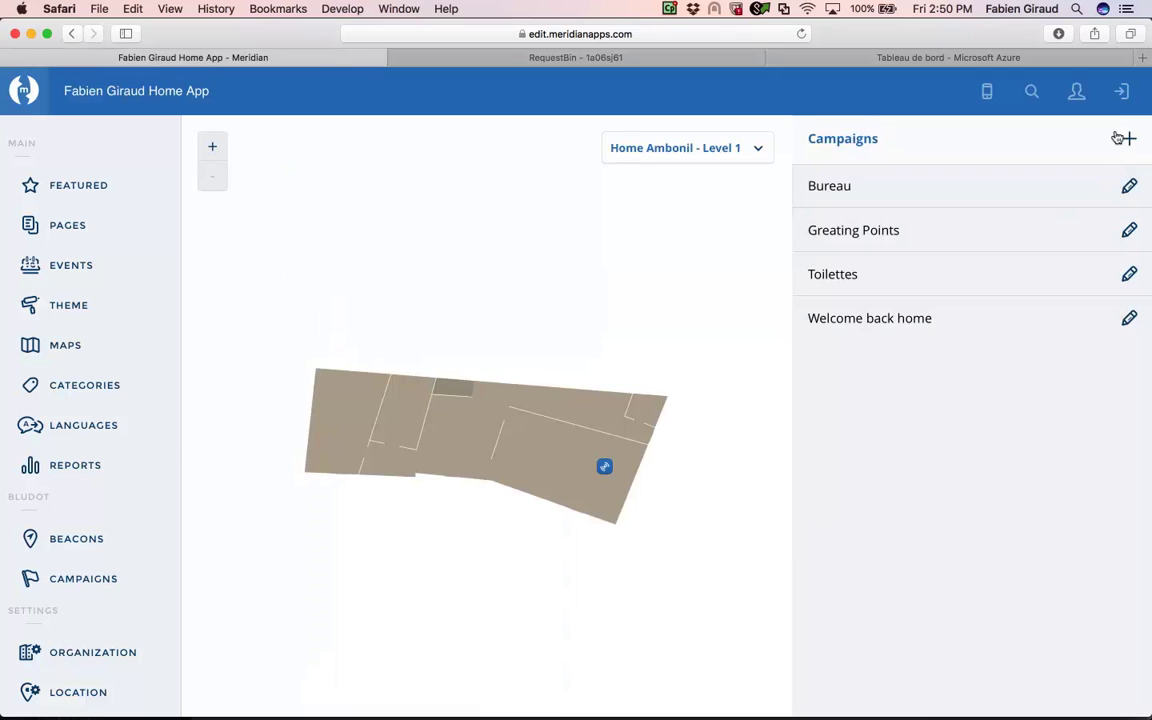
pyautogui.click(1123, 136)
pyautogui.click(519, 253)
pyautogui.write('A')
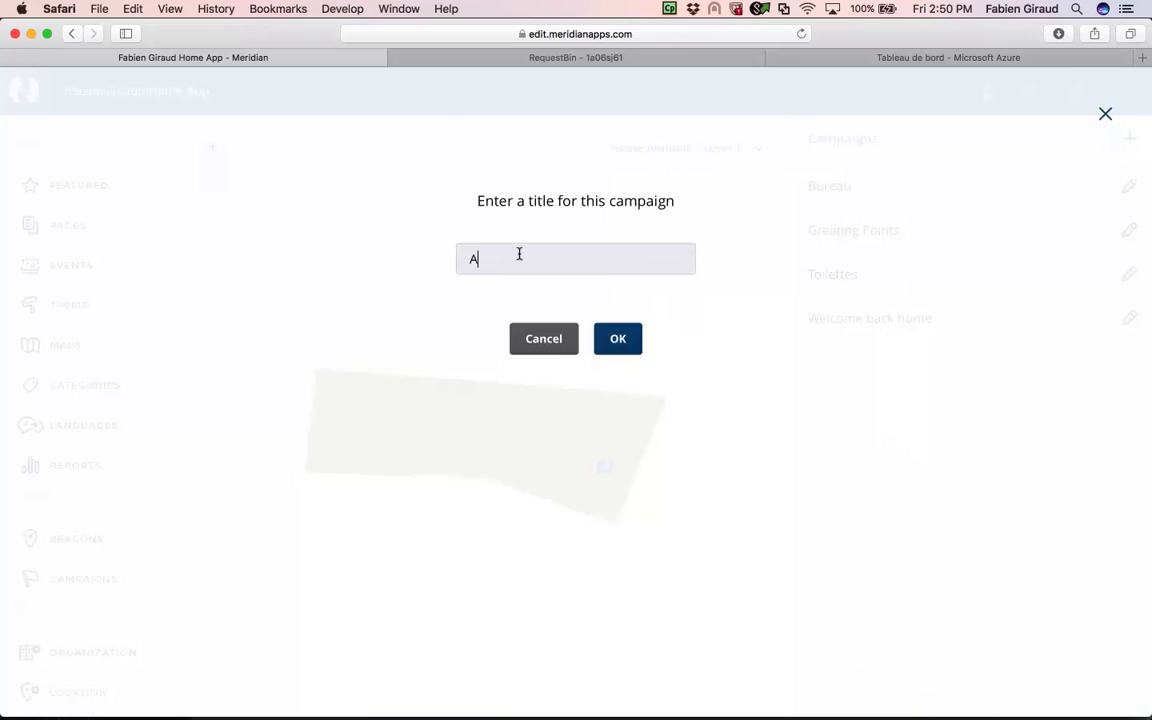
pyautogui.write('BCNetWideo')
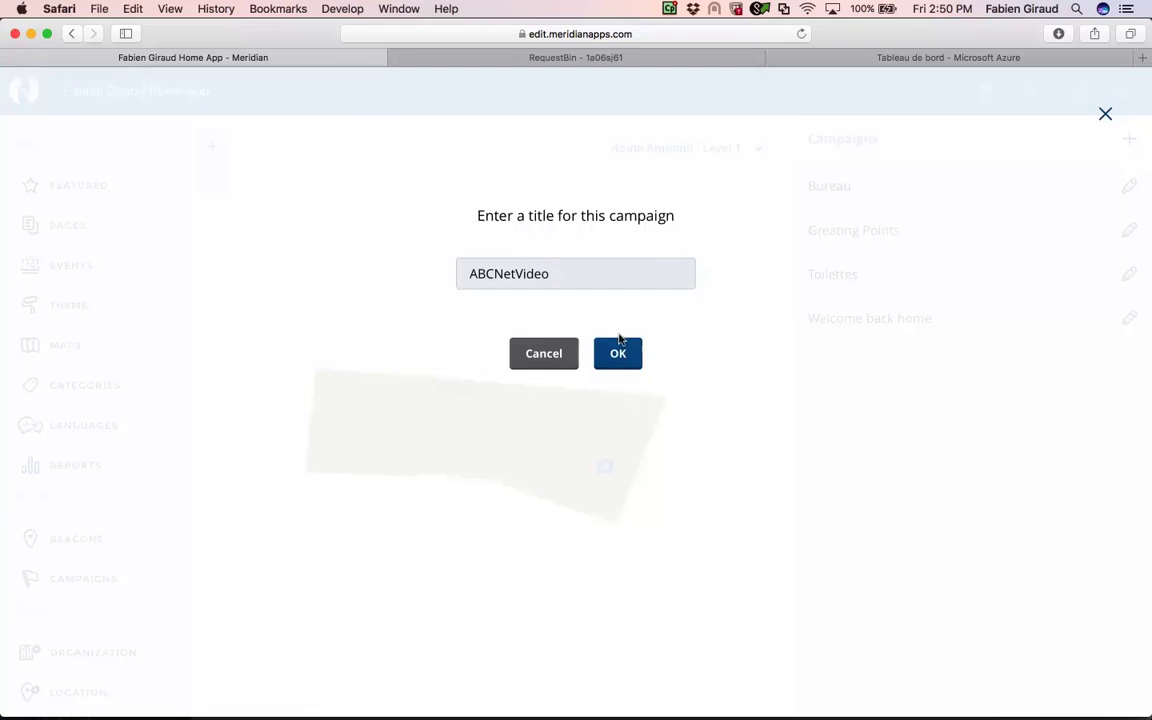
pyautogui.click(618, 338)
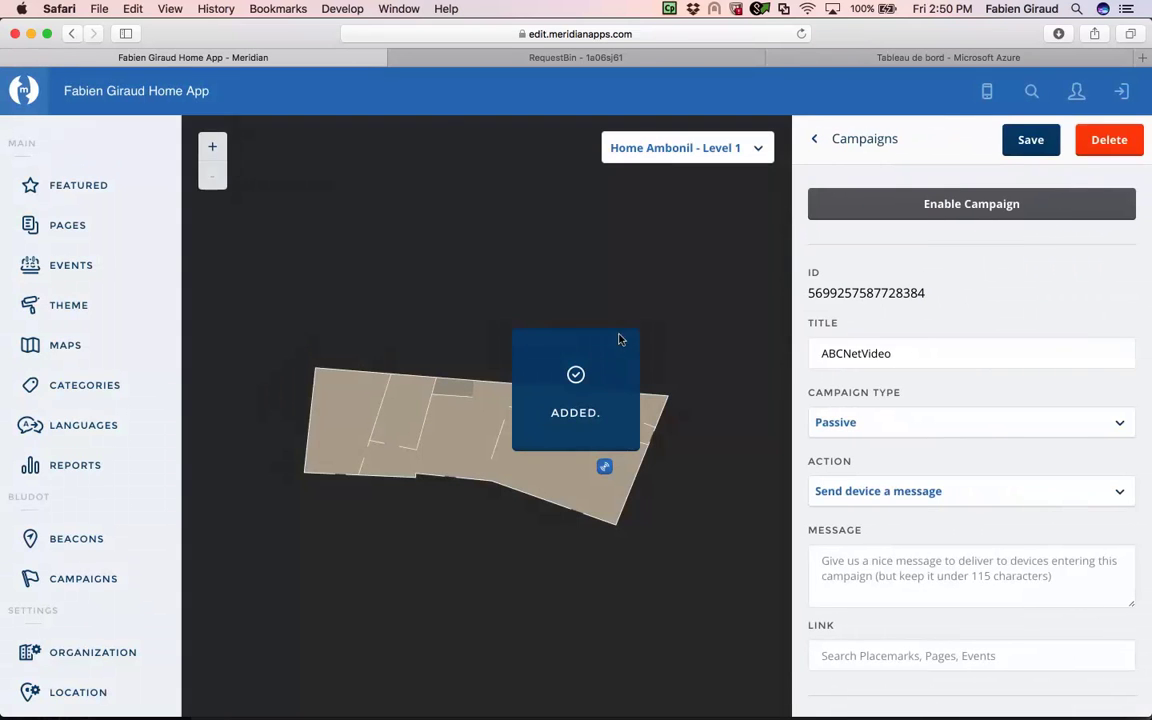
pyautogui.click(960, 491)
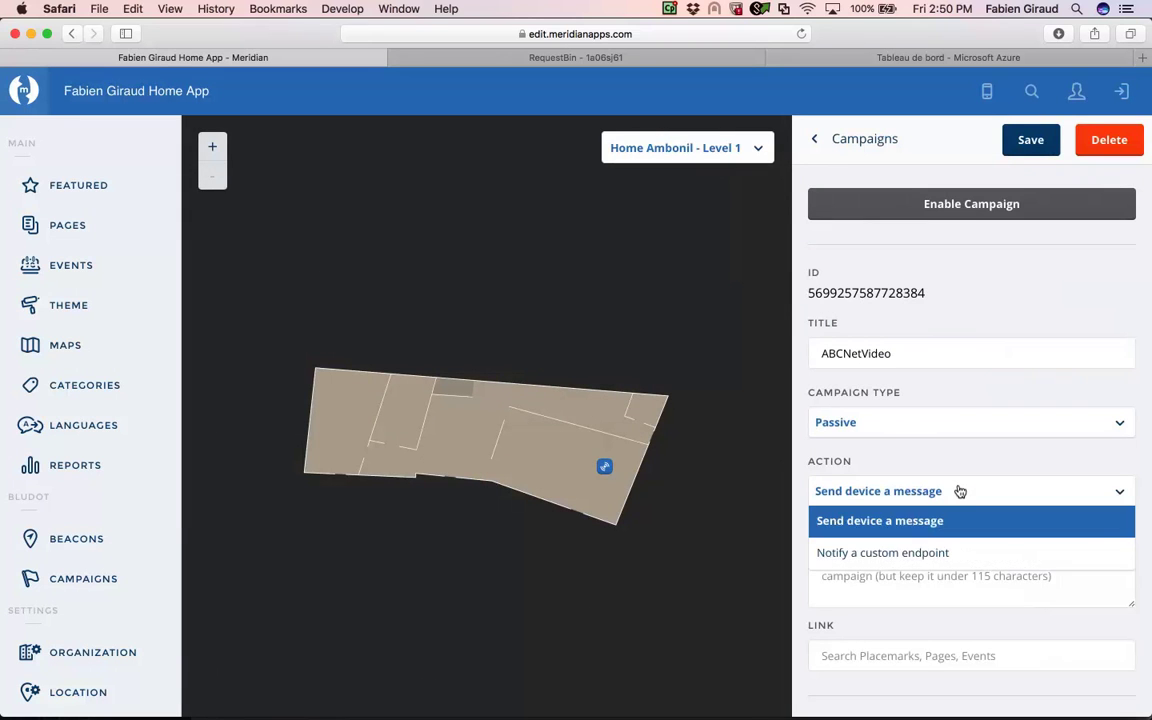
pyautogui.click(915, 552)
pyautogui.click(907, 555)
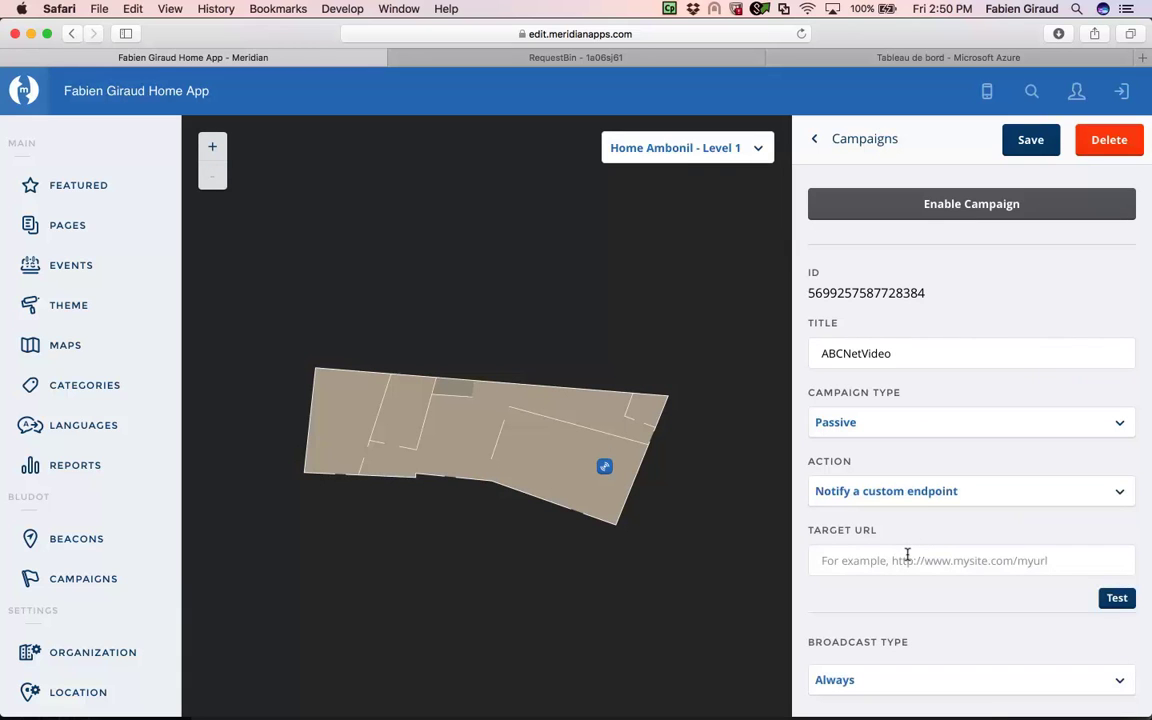
pyautogui.press('super+v')
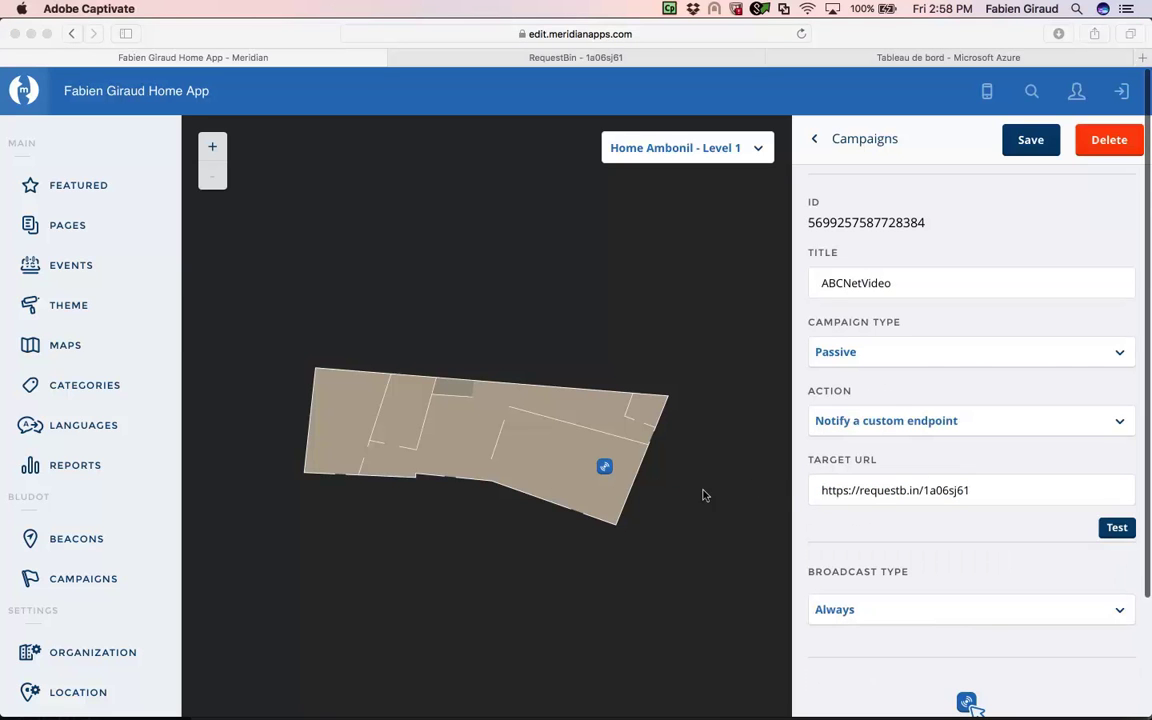
# Assign beacons 1000:1165, 1000:1163 and 1000:1098 from Levels 1, 2 and 3 On Enter.
pyautogui.click(604, 467)
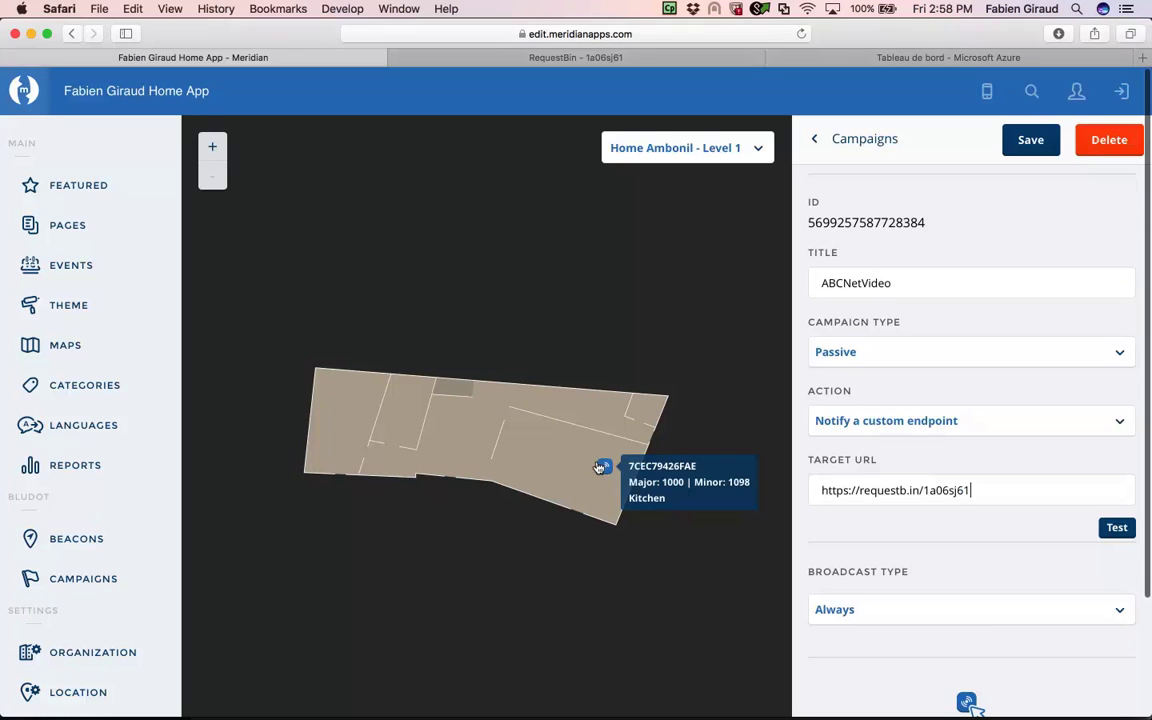
pyautogui.click(690, 147)
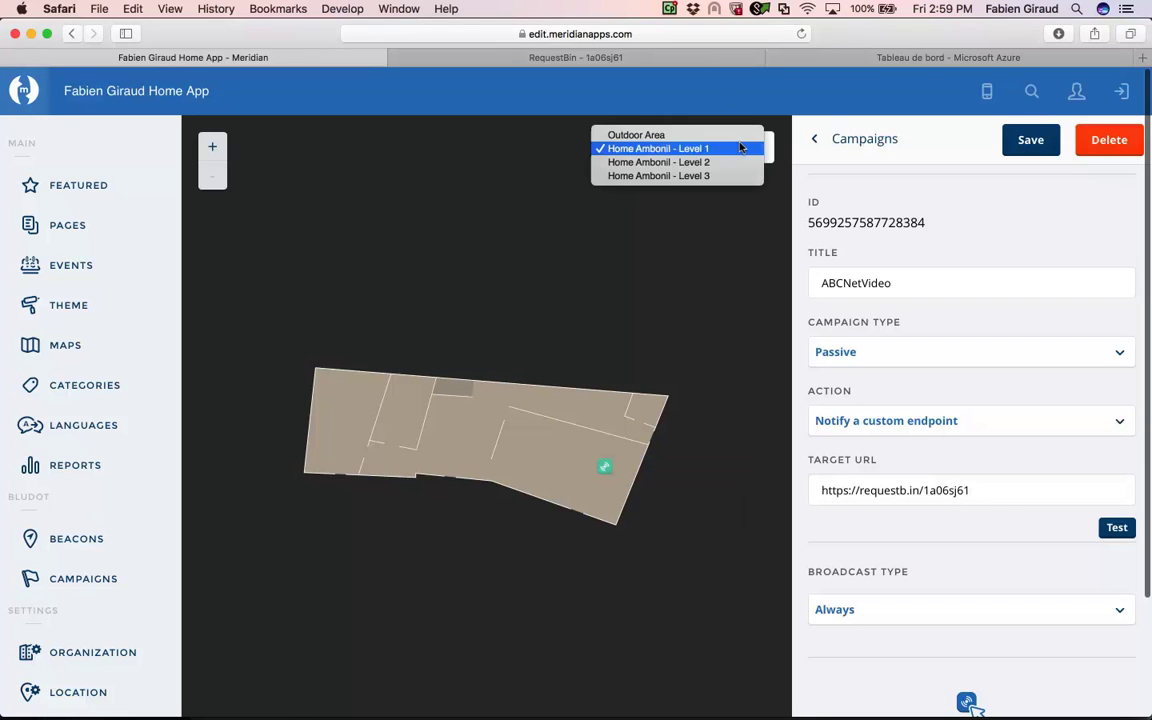
pyautogui.click(650, 160)
pyautogui.click(524, 396)
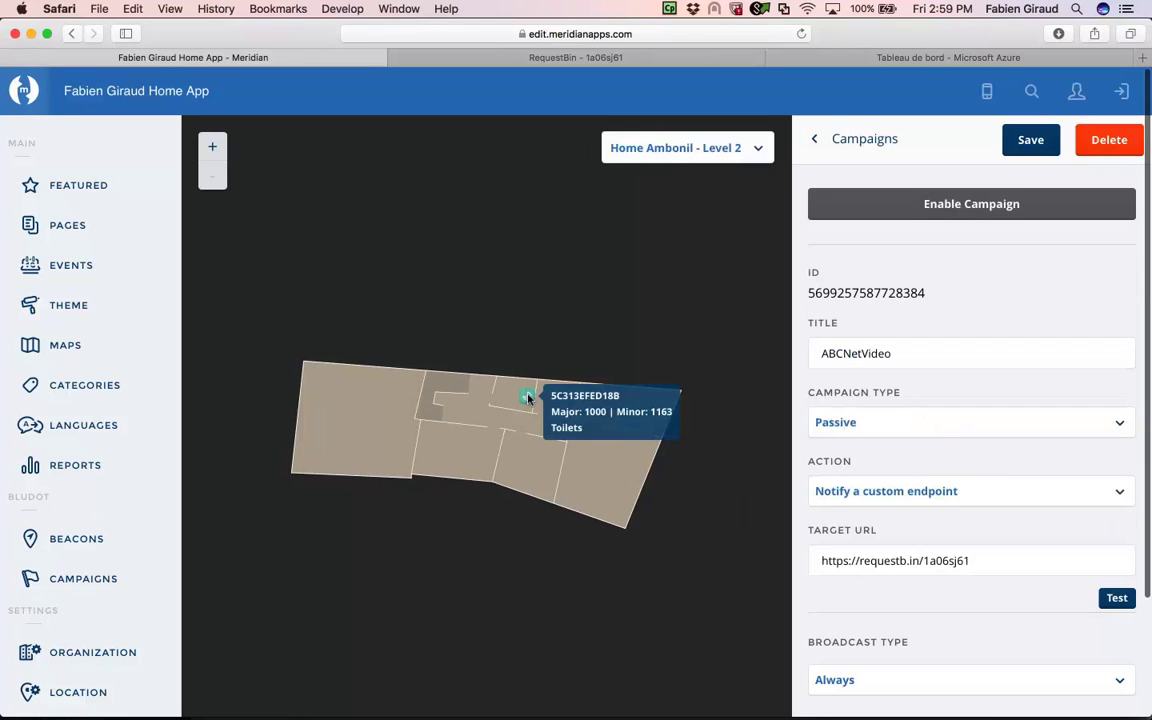
pyautogui.click(646, 143)
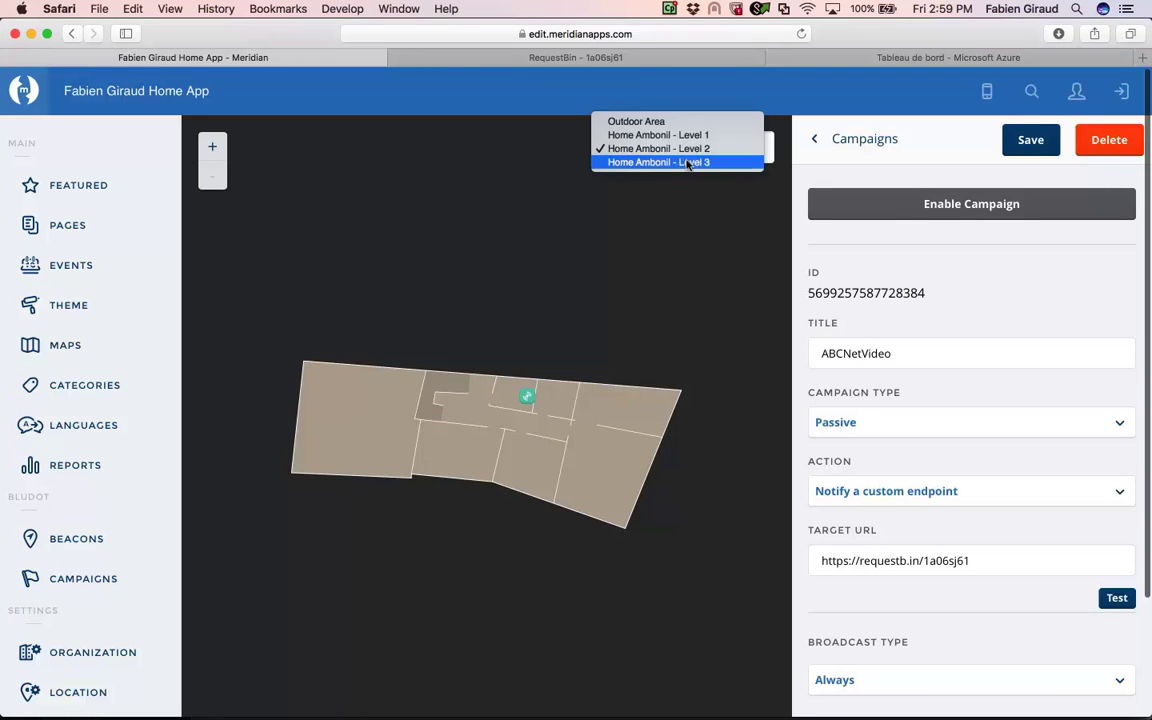
pyautogui.click(620, 162)
pyautogui.moveTo(323, 460)
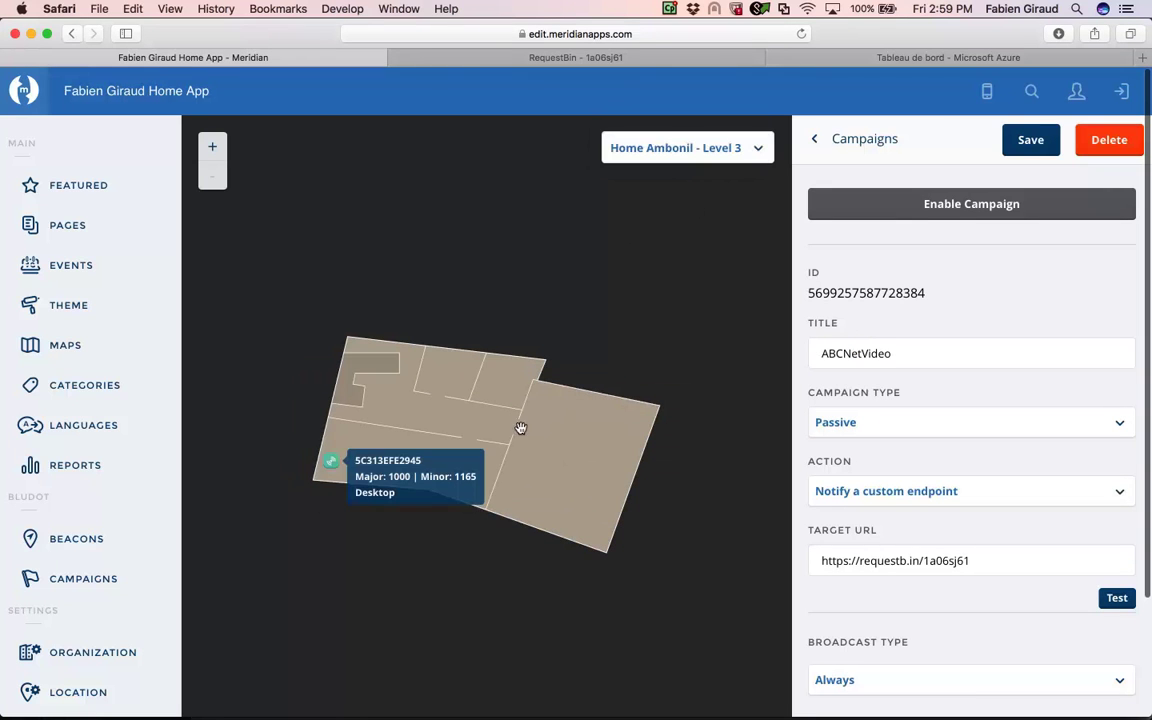
pyautogui.scroll(-10, 915, 537)
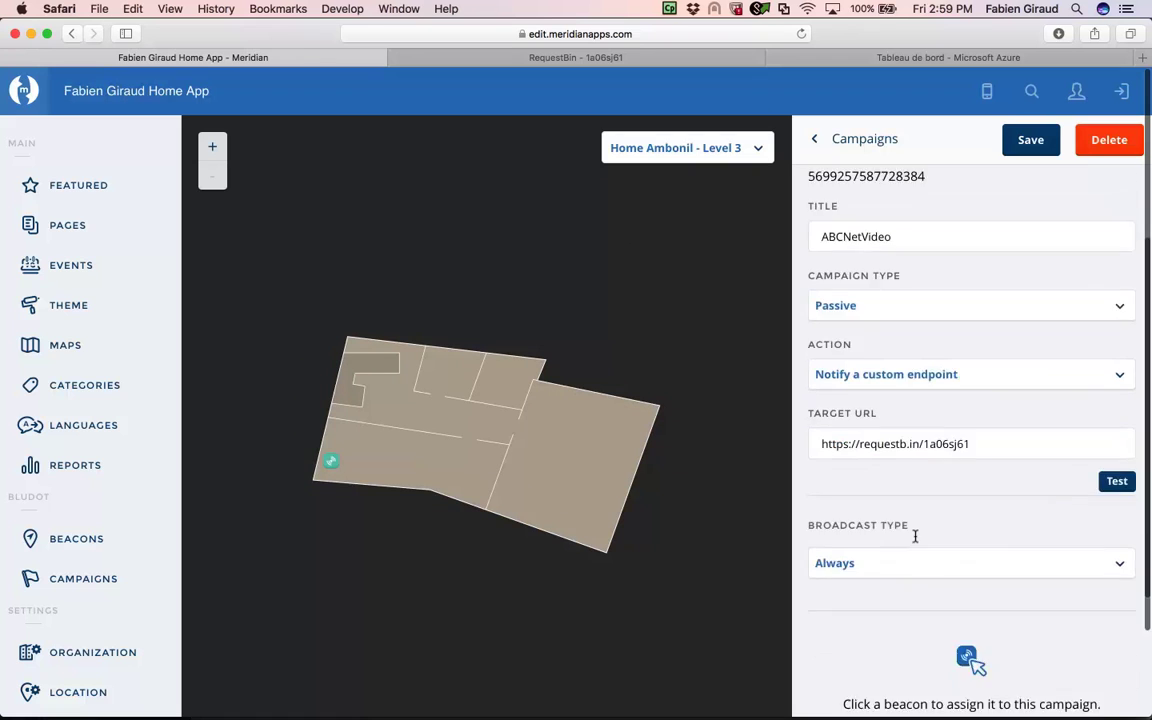
pyautogui.scroll(-1, 915, 545)
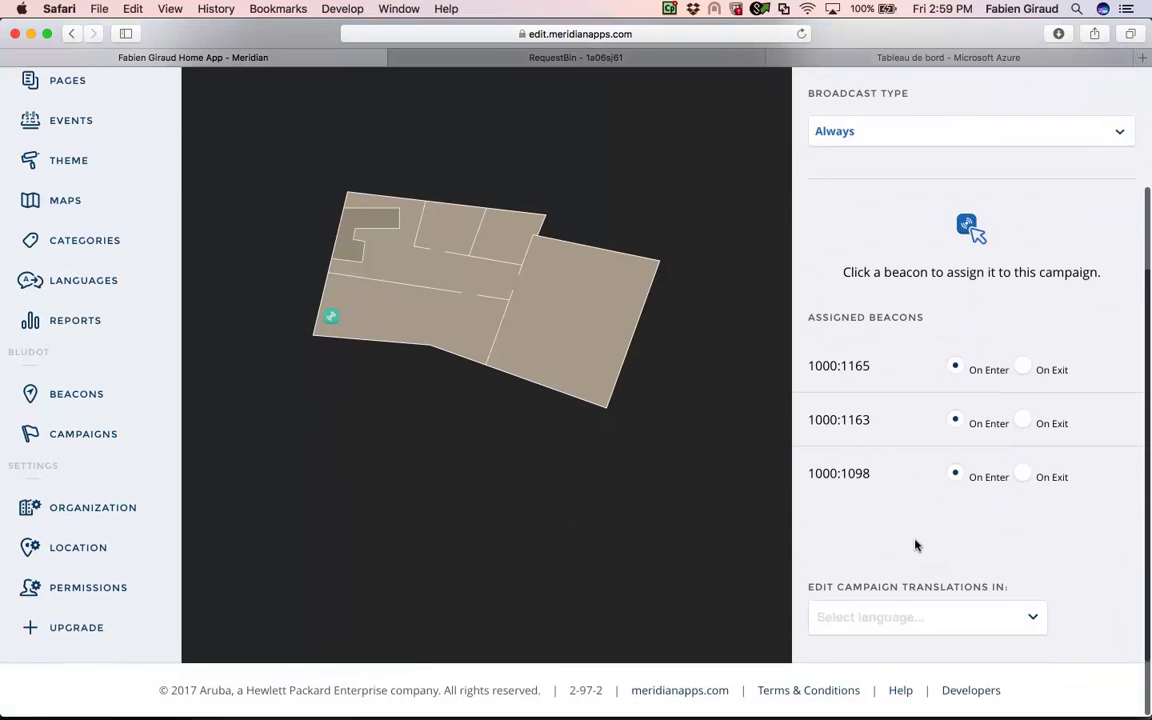
pyautogui.scroll(5, 915, 545)
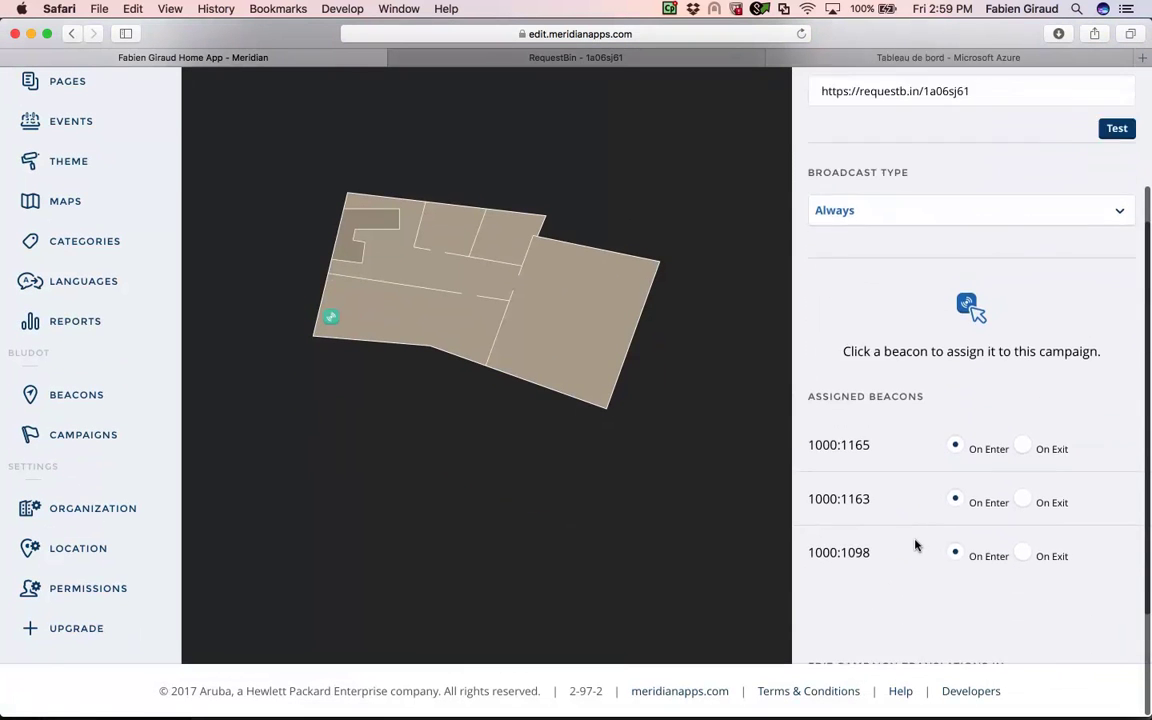
pyautogui.scroll(2, 915, 537)
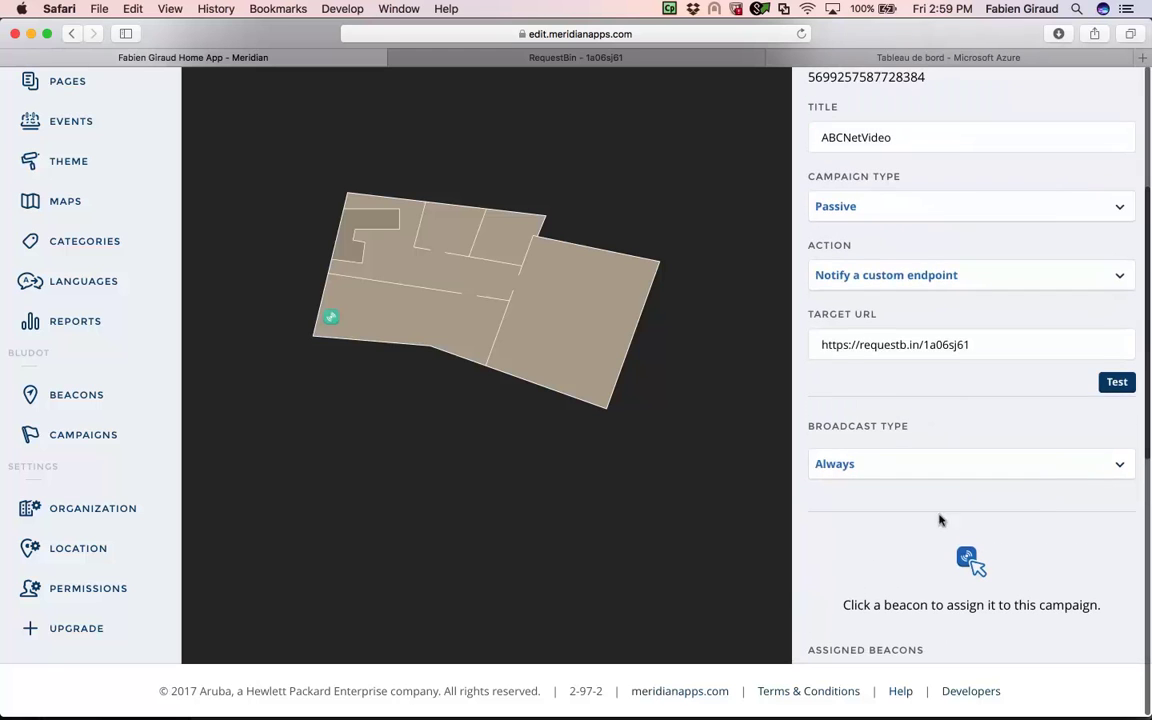
# Trigger a test request with the Toilets 1000:1163 beacon, which returns 400, then view the bin.
pyautogui.click(1100, 384)
pyautogui.click(740, 233)
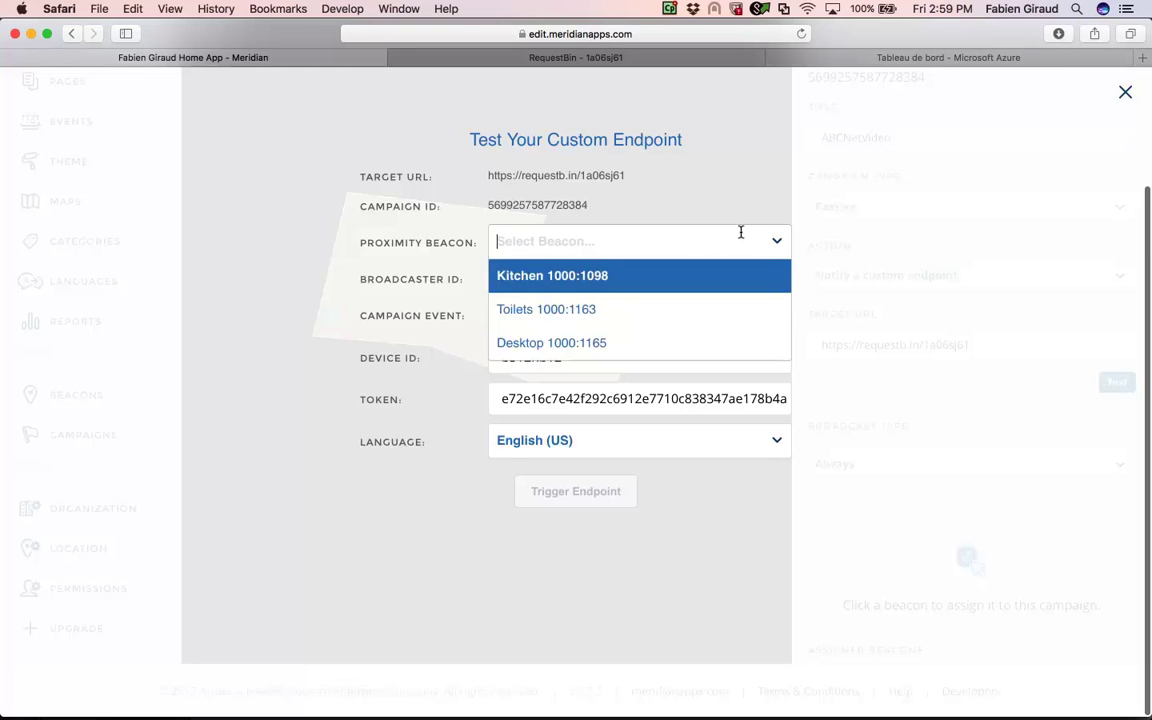
pyautogui.click(621, 308)
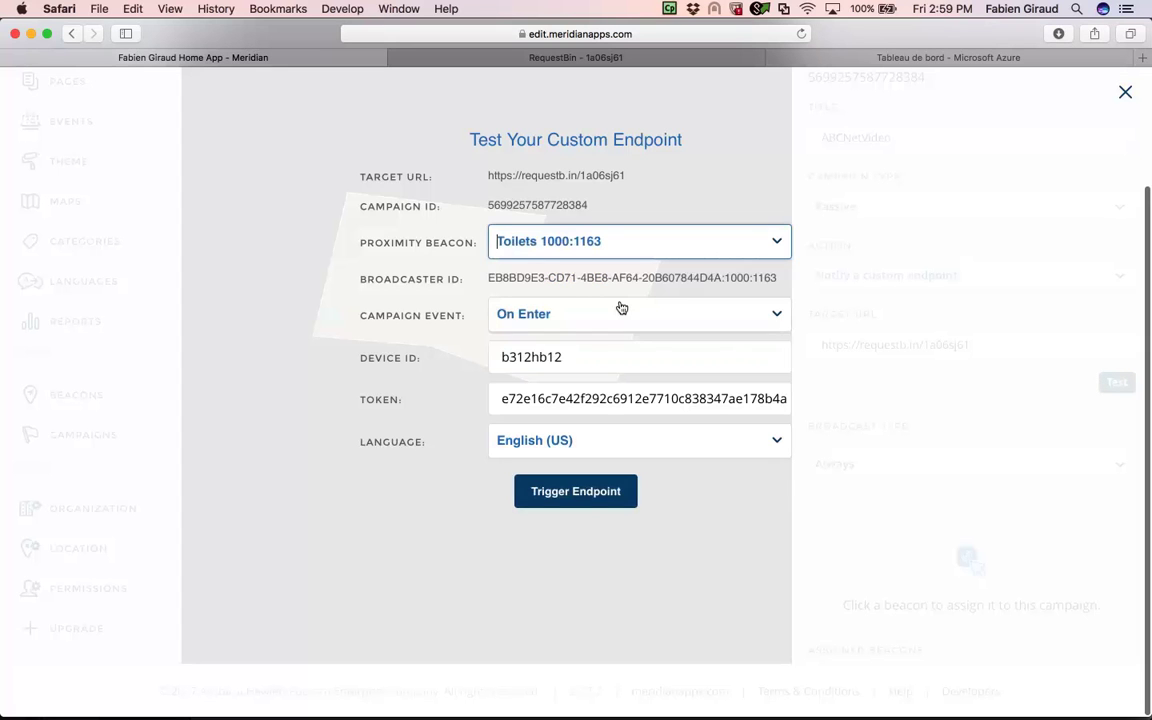
pyautogui.doubleClick(615, 399)
pyautogui.click(615, 398)
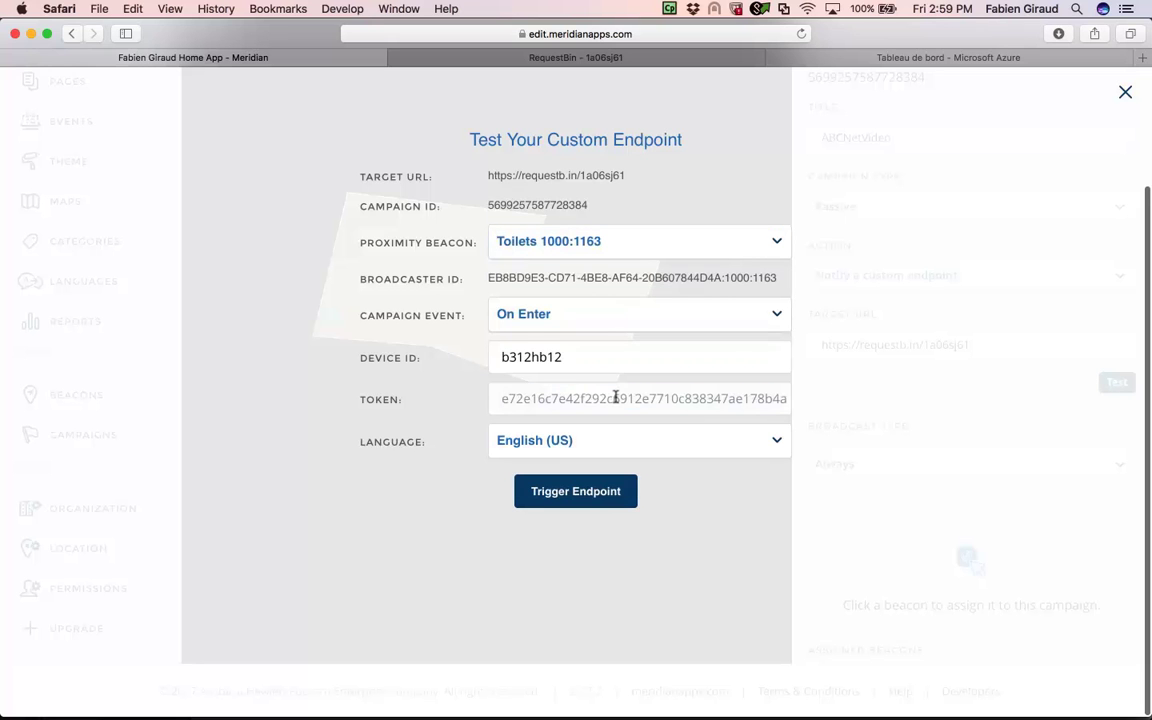
pyautogui.click(549, 491)
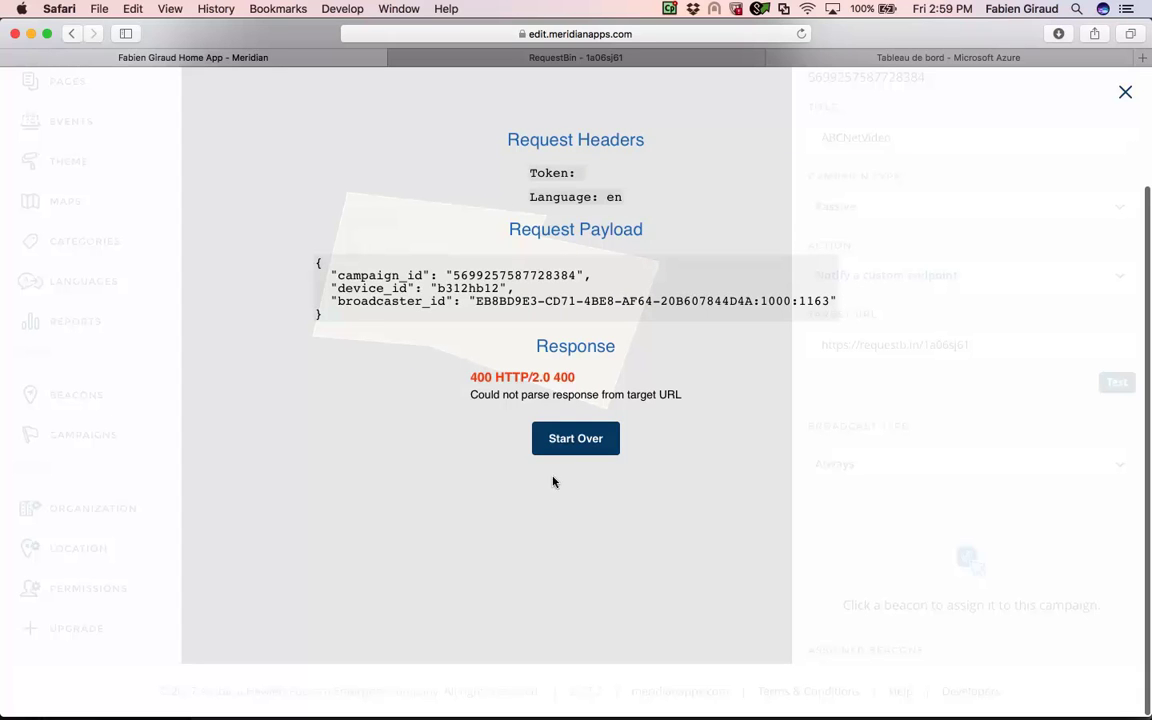
pyautogui.click(576, 57)
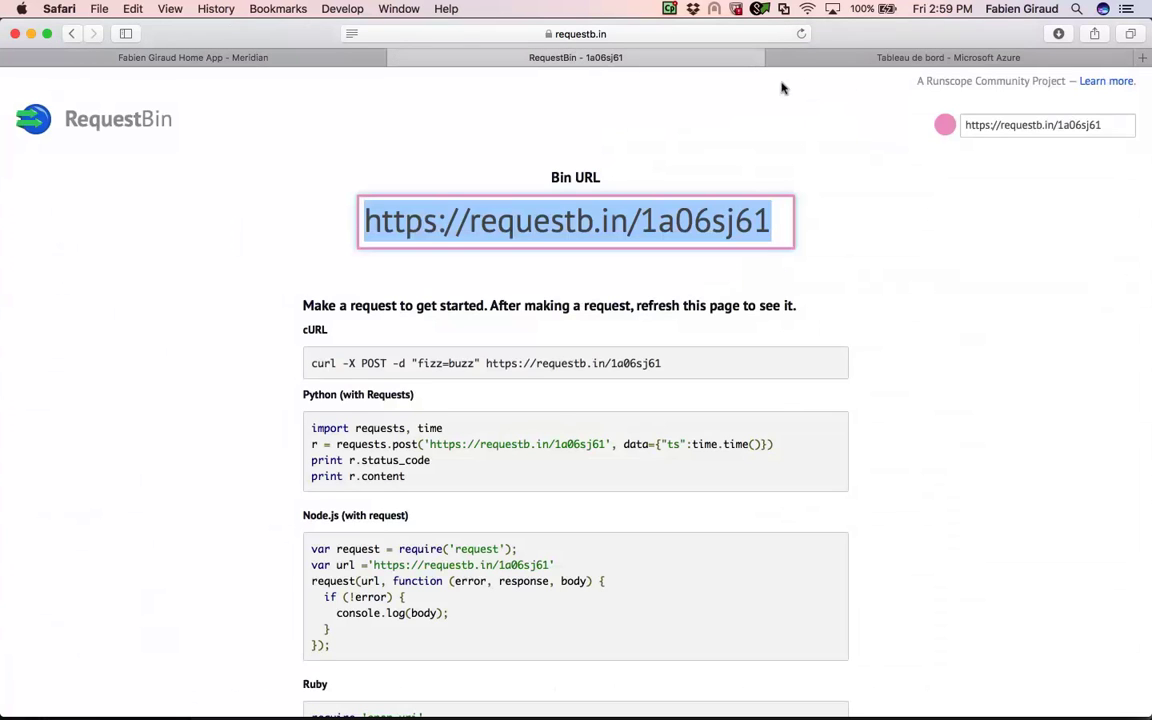
# Refresh the bin and inspect the on_enter POST's broadcaster_id, device_id, campaign_id and headers.
pyautogui.press('super+r')
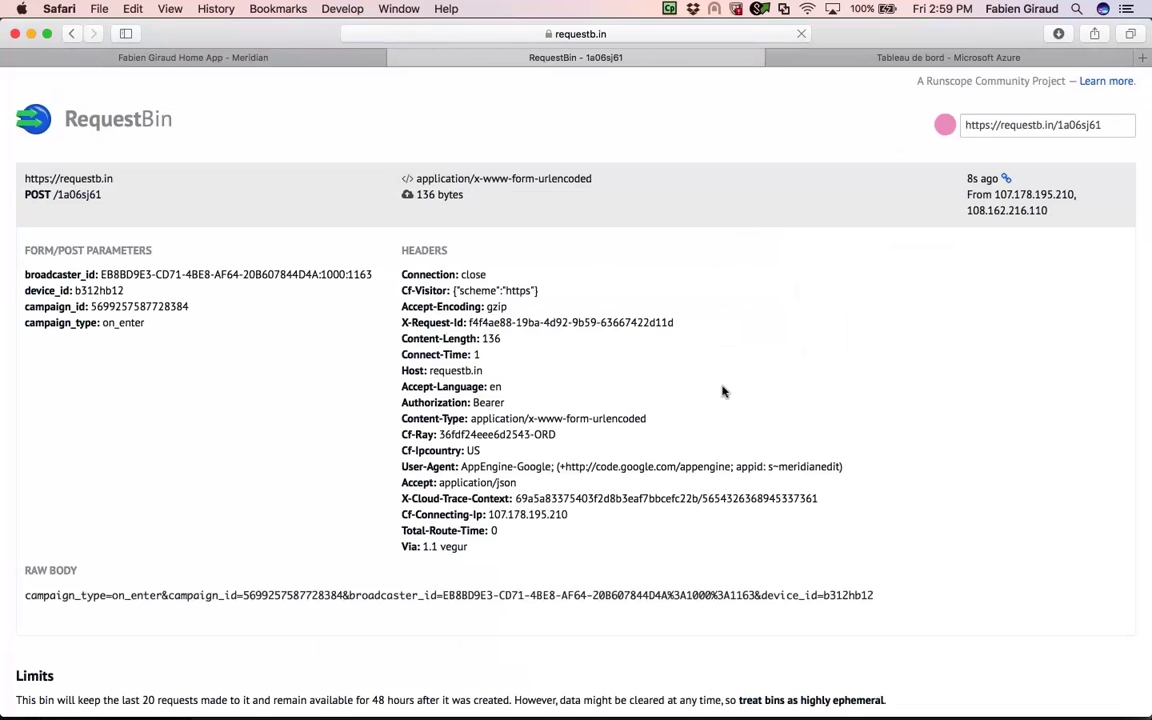
pyautogui.moveTo(97, 267); pyautogui.dragTo(373, 278)
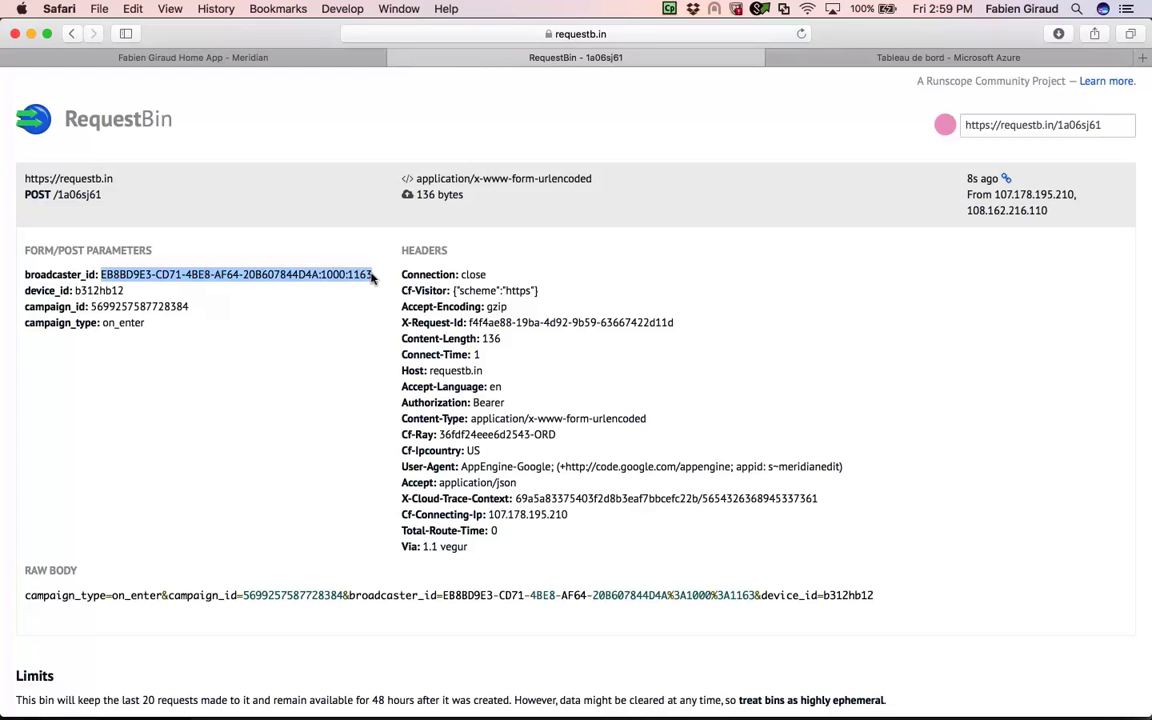
pyautogui.doubleClick(91, 290)
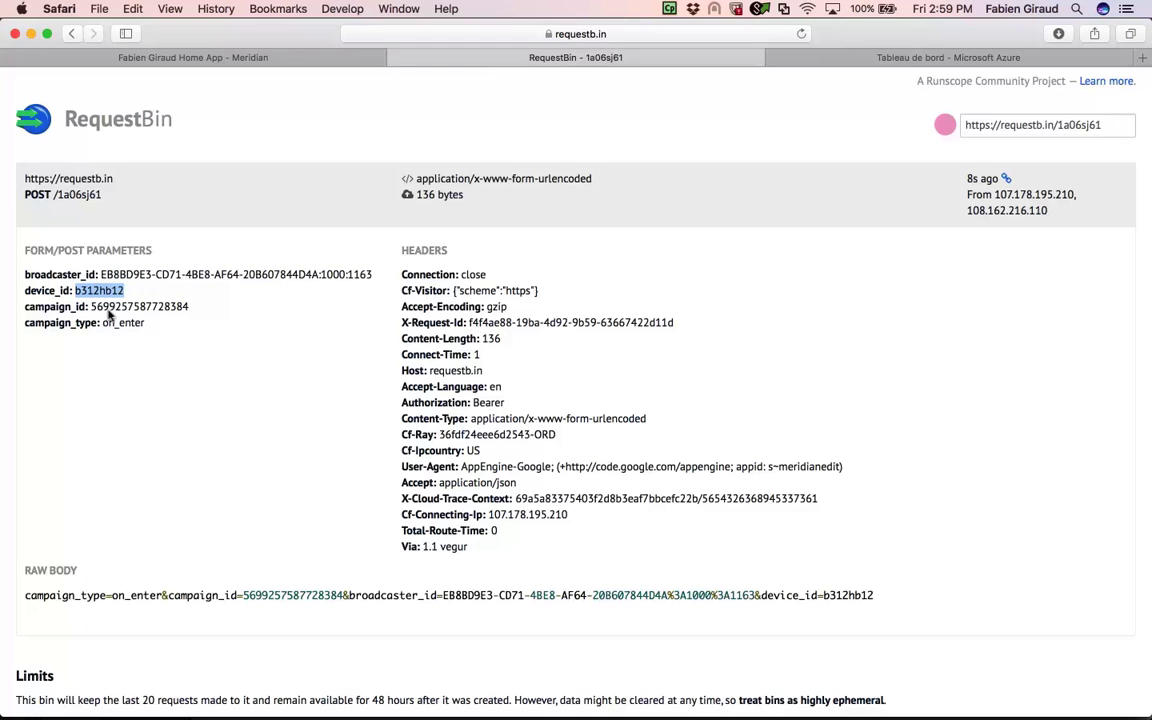
pyautogui.doubleClick(108, 305)
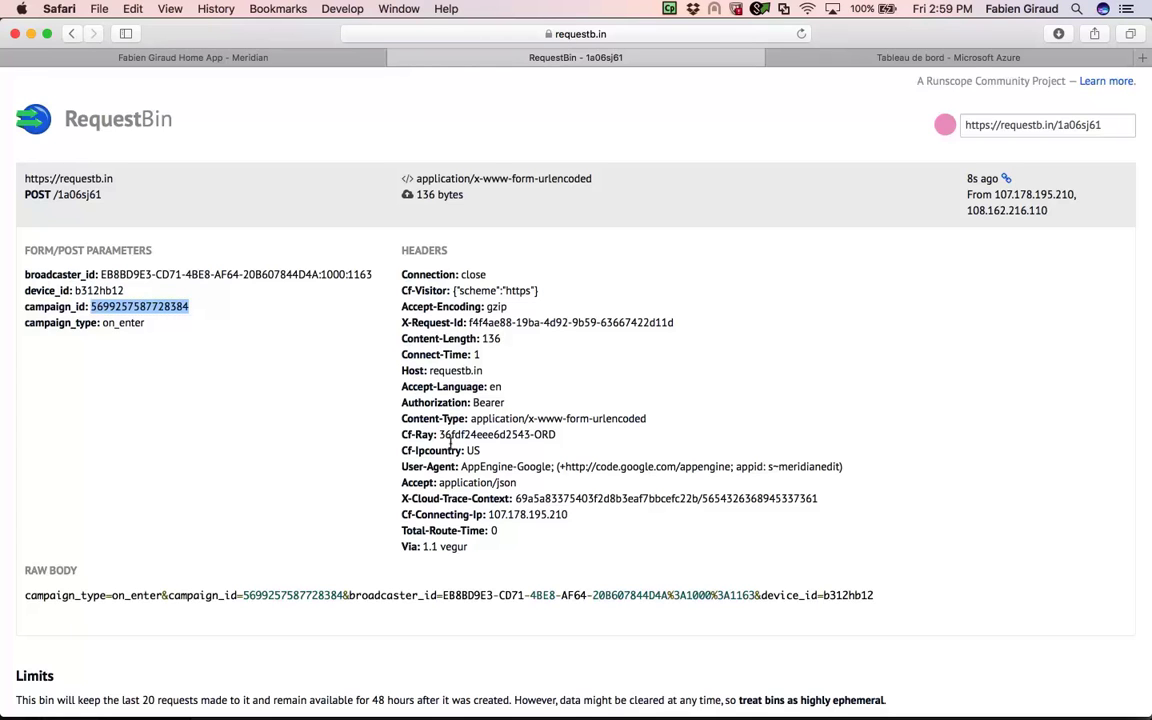
pyautogui.doubleClick(473, 451)
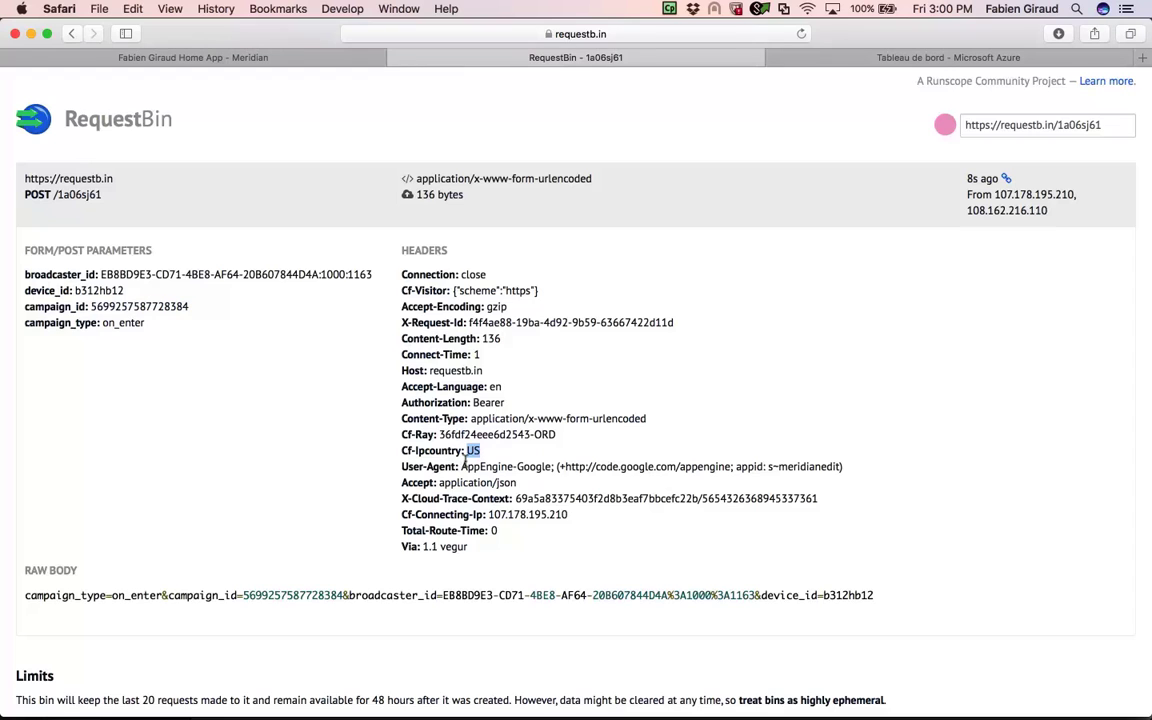
pyautogui.moveTo(463, 466); pyautogui.dragTo(548, 458)
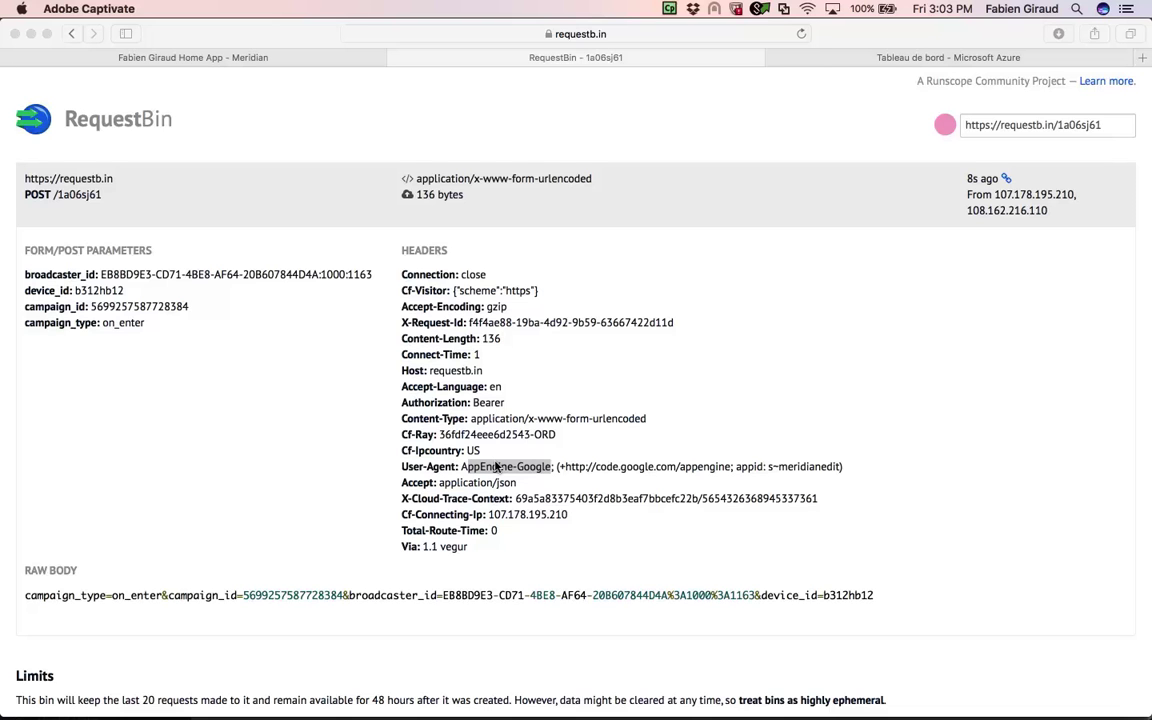
pyautogui.click(233, 57)
# Close the endpoint test form and enable the ABCNetVideo campaign, then return to the browser.
pyautogui.click(560, 438)
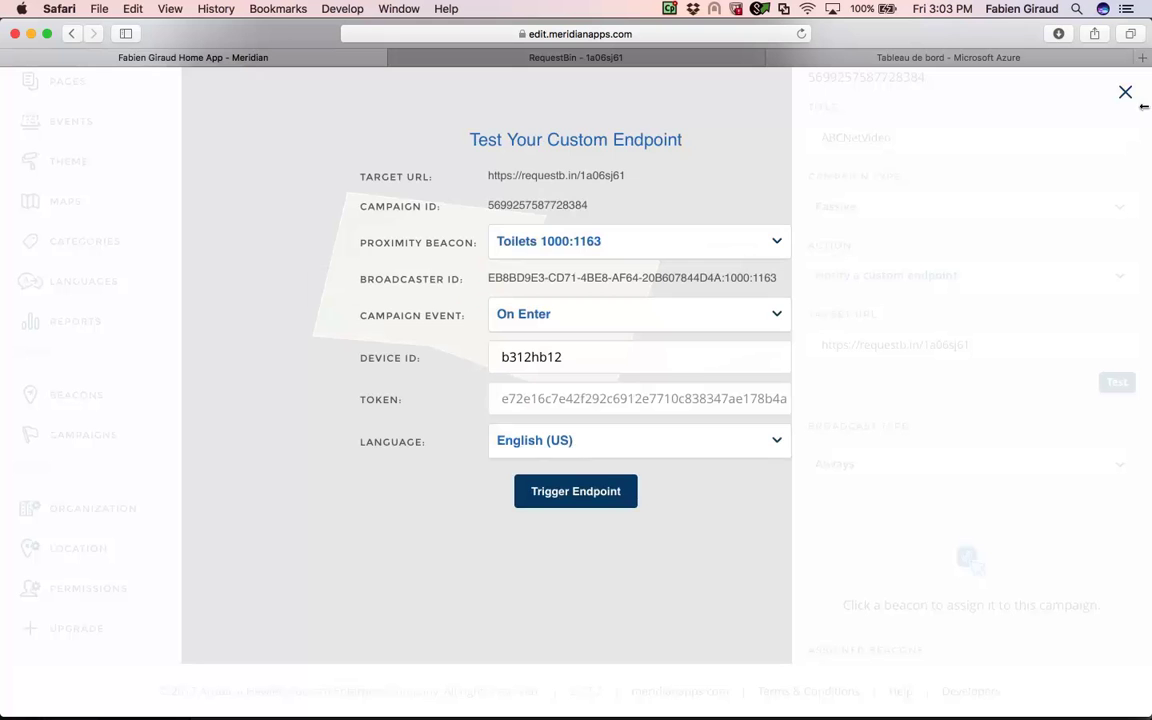
pyautogui.click(1123, 93)
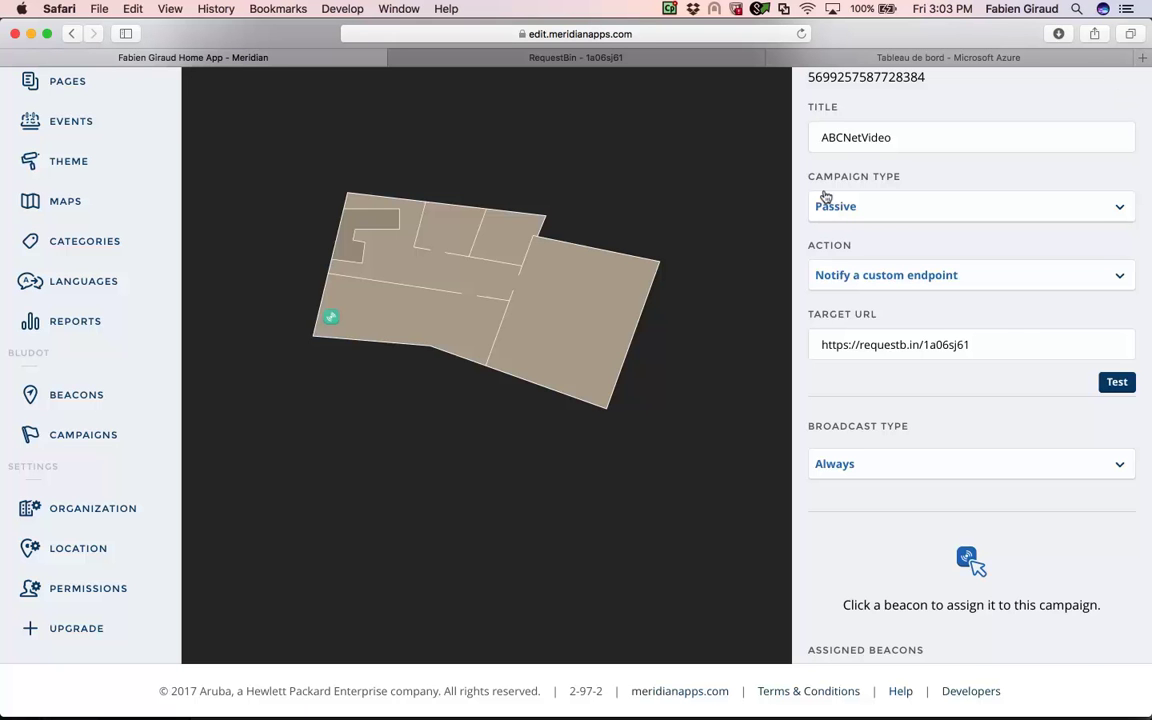
pyautogui.scroll(3, 826, 196)
pyautogui.click(957, 212)
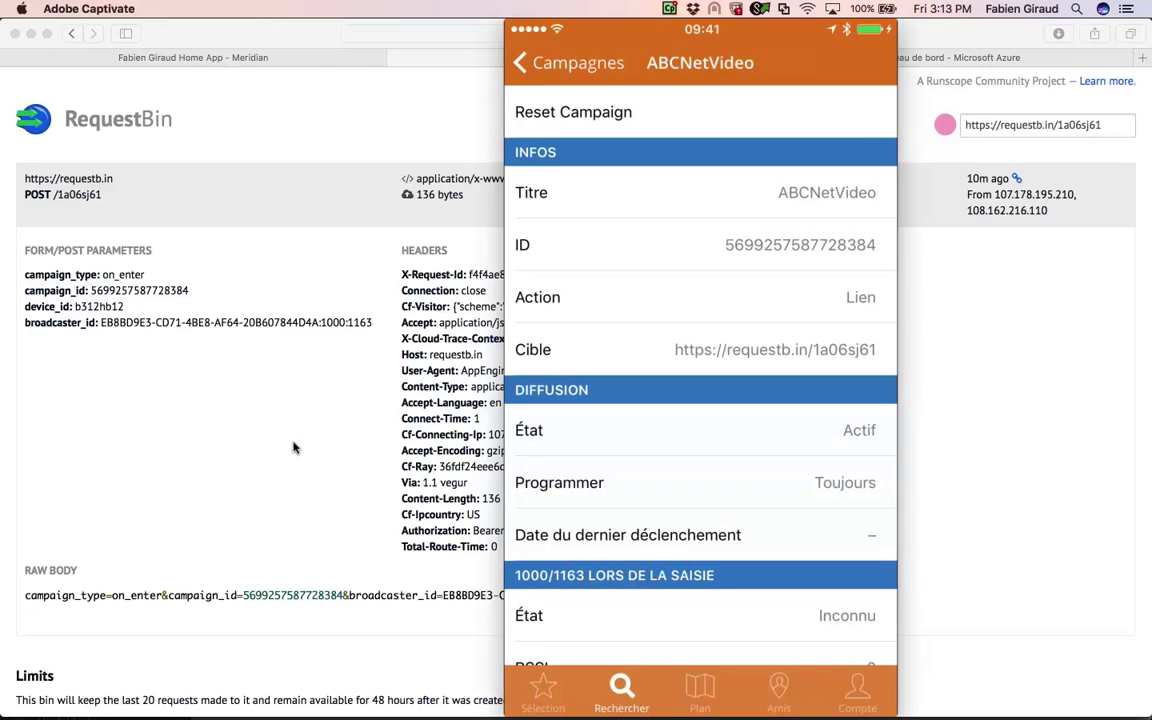
pyautogui.click(316, 398)
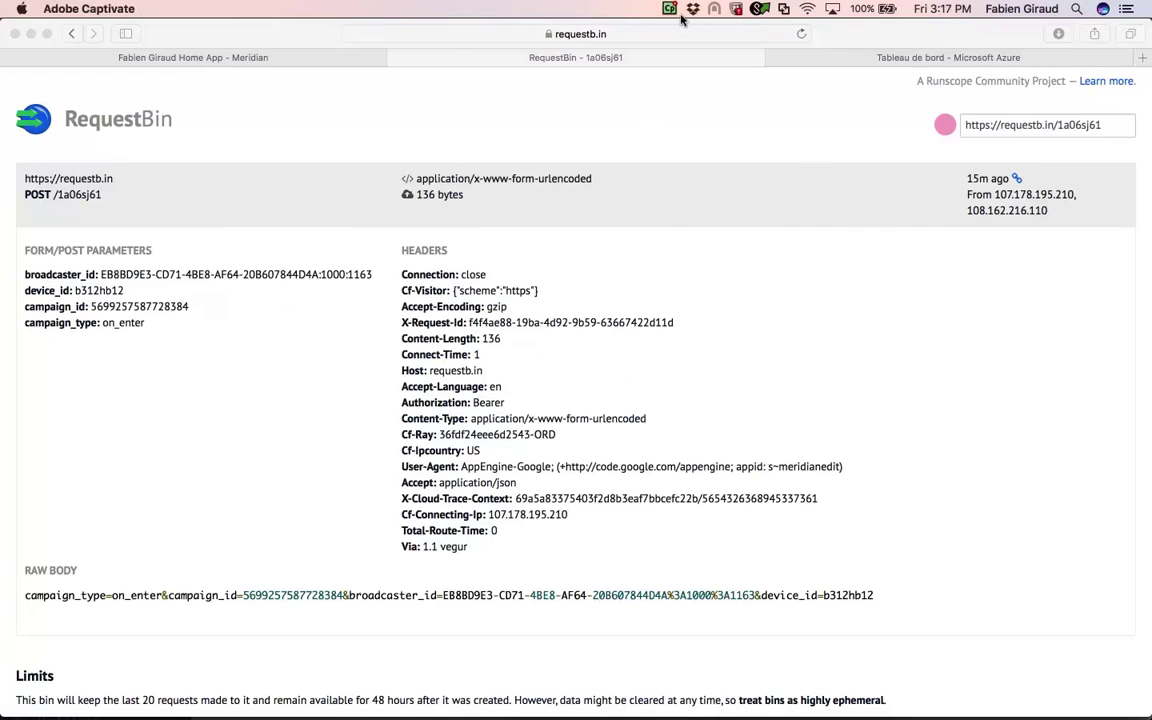
# Refresh the bin to show the newer on_enter POST and highlight its Authorization bearer token.
pyautogui.click(719, 34)
pyautogui.press('super+r')
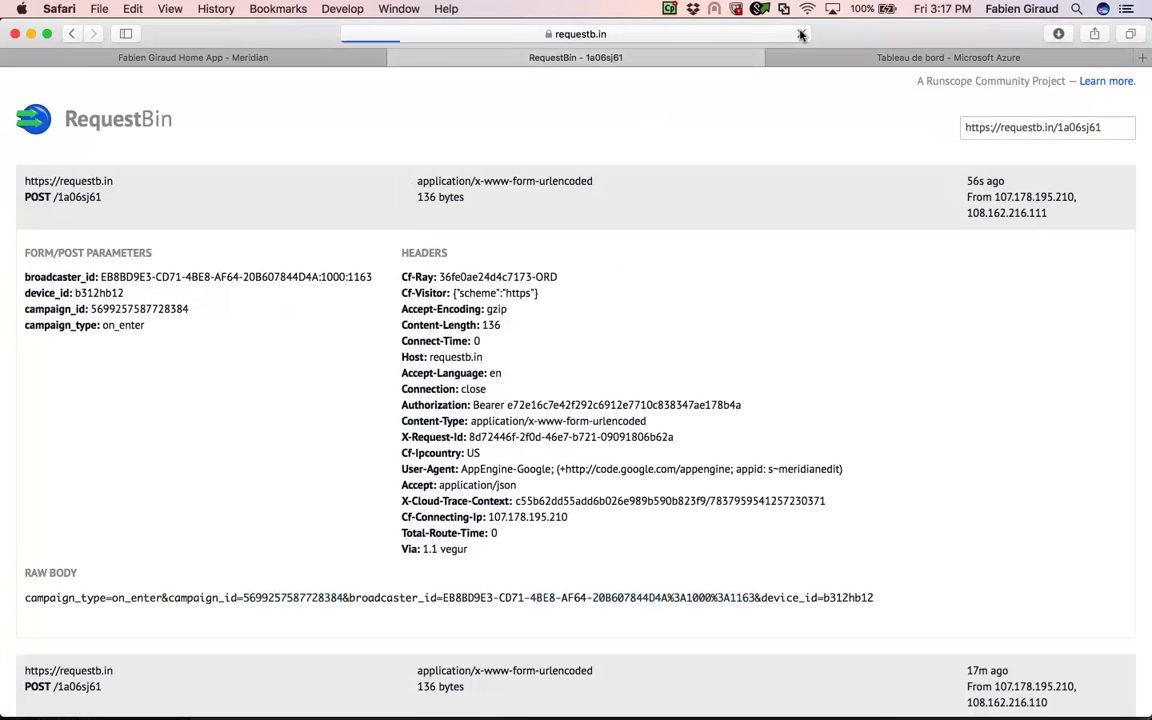
pyautogui.scroll(-3, 607, 285)
pyautogui.scroll(3, 607, 278)
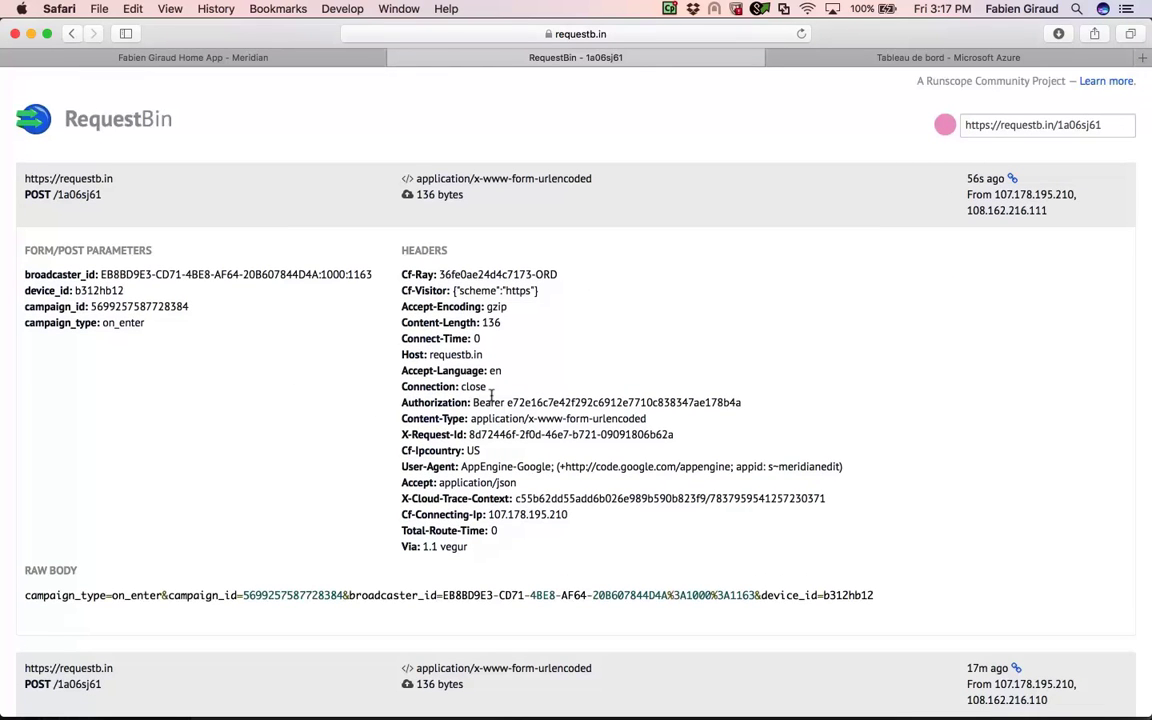
pyautogui.moveTo(401, 402); pyautogui.dragTo(739, 393)
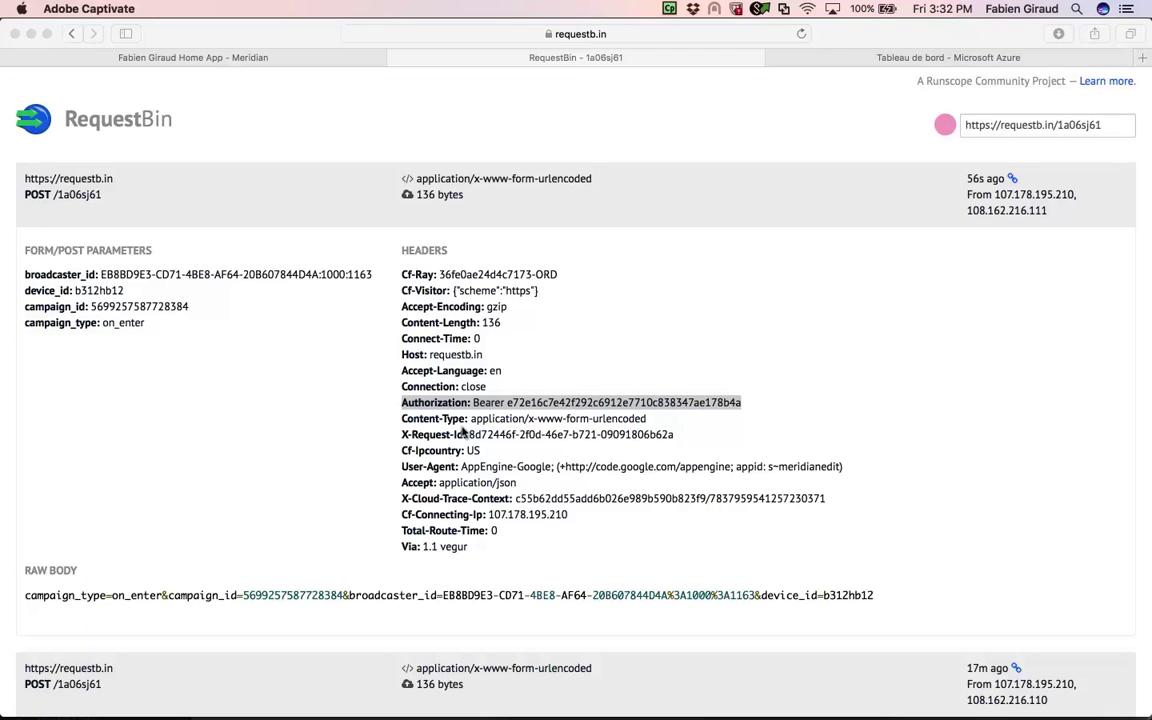
pyautogui.press('super+Tab')
pyautogui.press('super+Tab')
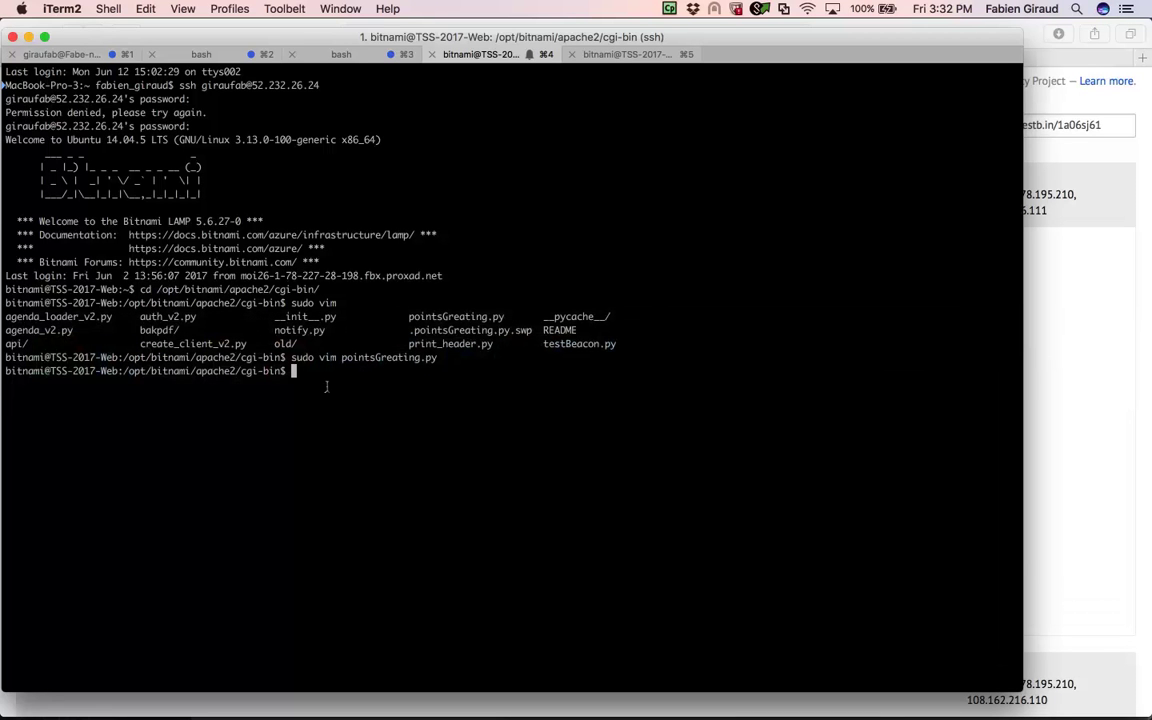
# Open pointsGreating.py with sudo vim, completing the file name with Tab.
pyautogui.write('sudo vim poin')
pyautogui.press('Tab')
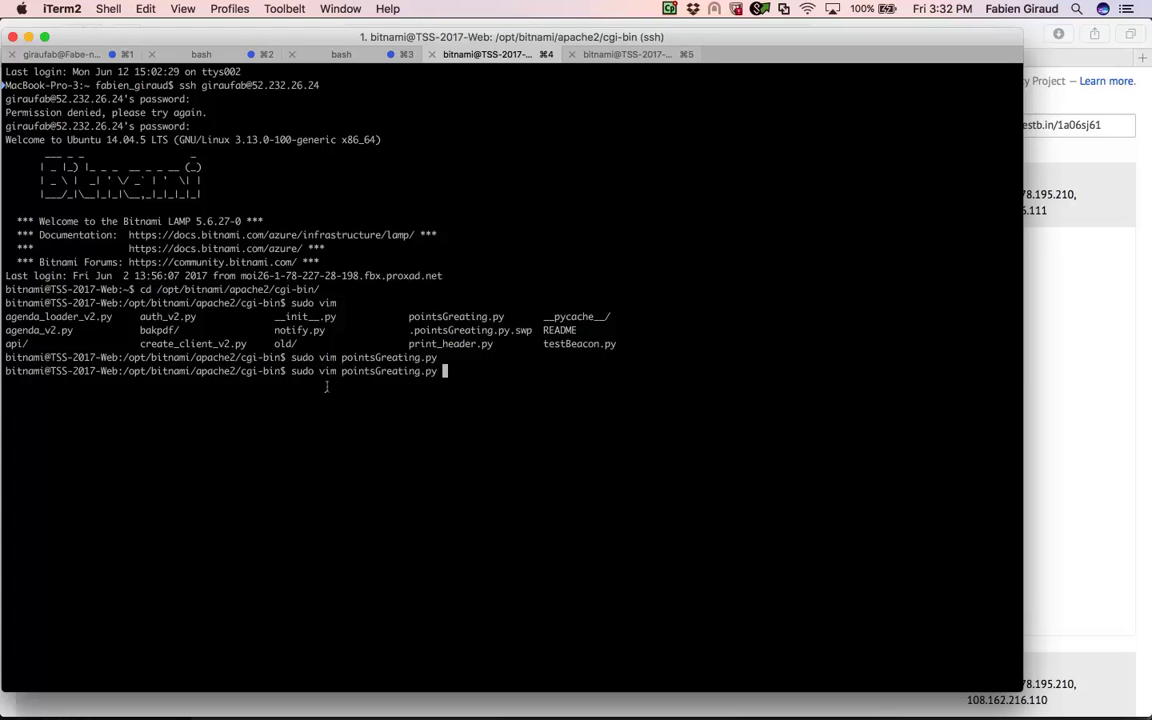
pyautogui.press('Return')
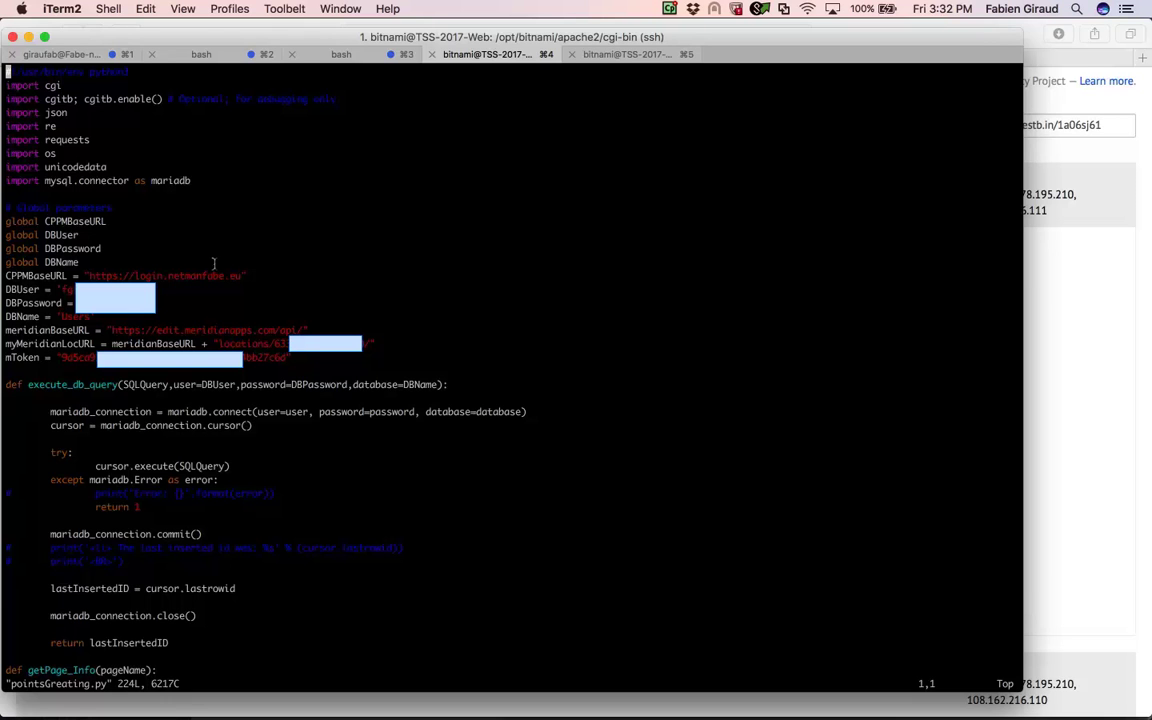
# Highlight the CPPMBaseURL address and the mToken value in the script.
pyautogui.moveTo(89, 276); pyautogui.dragTo(235, 267)
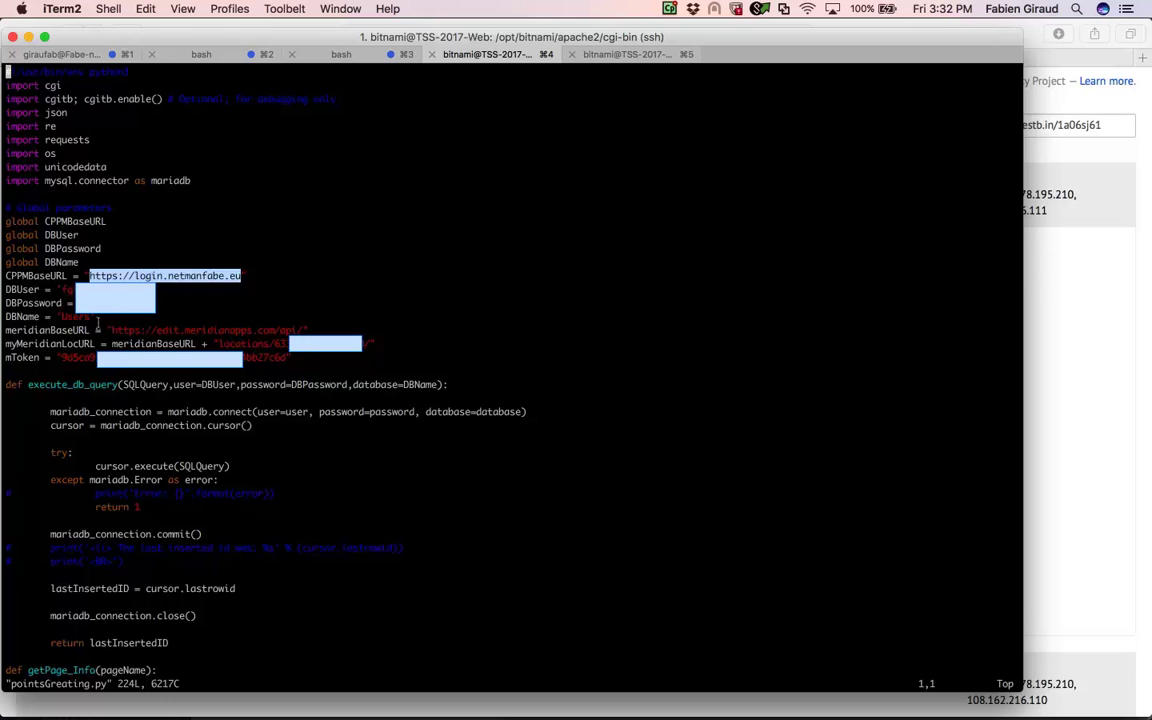
pyautogui.click(100, 320)
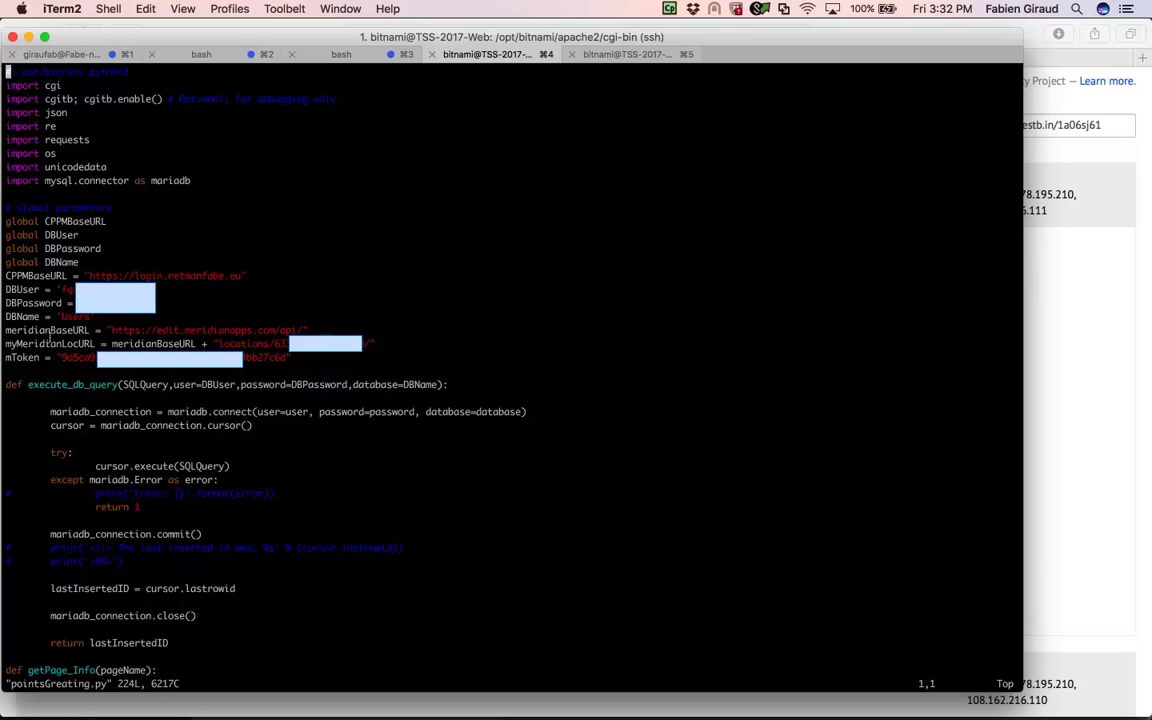
pyautogui.moveTo(61, 357); pyautogui.dragTo(286, 357)
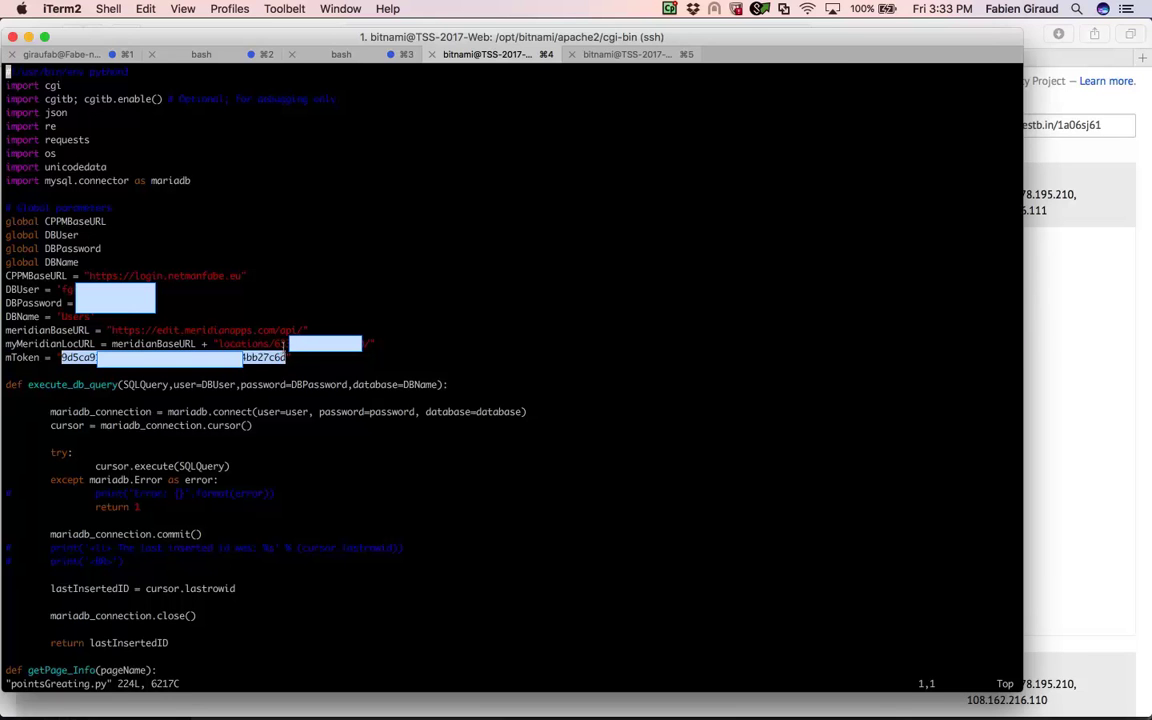